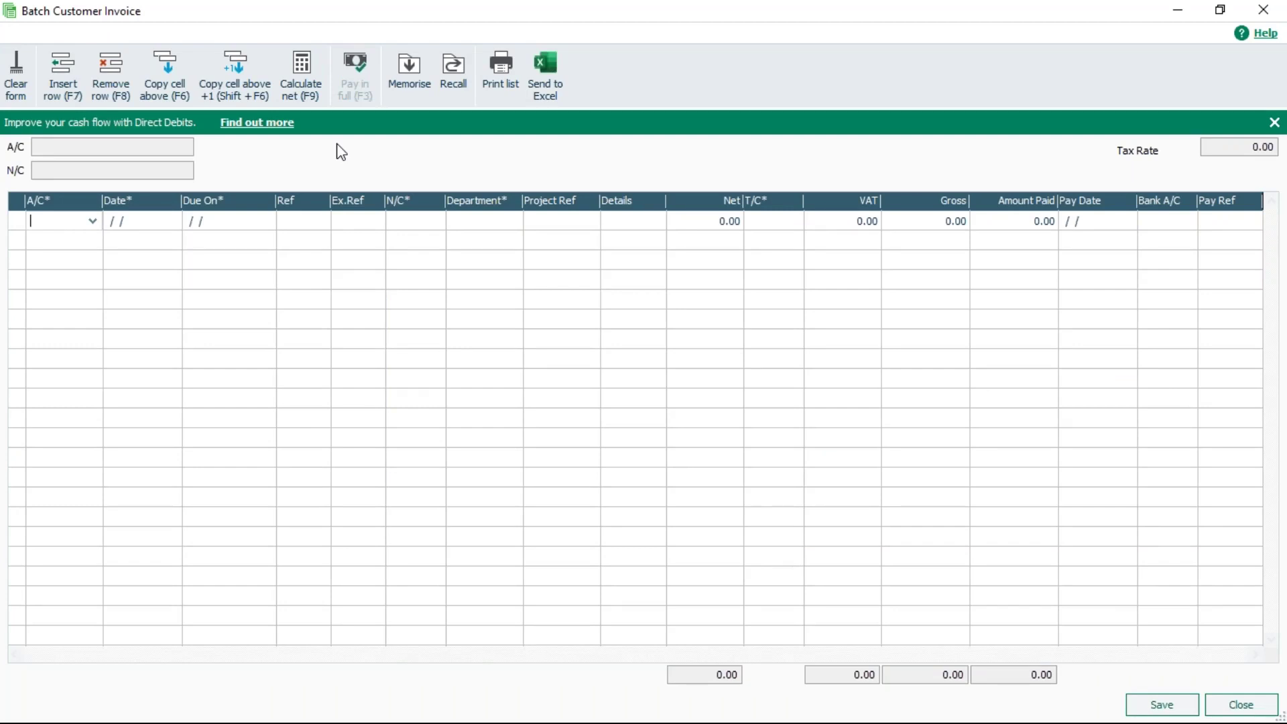
Search the customer account list by a name and close the list without choosing a record
left_click(93, 221)
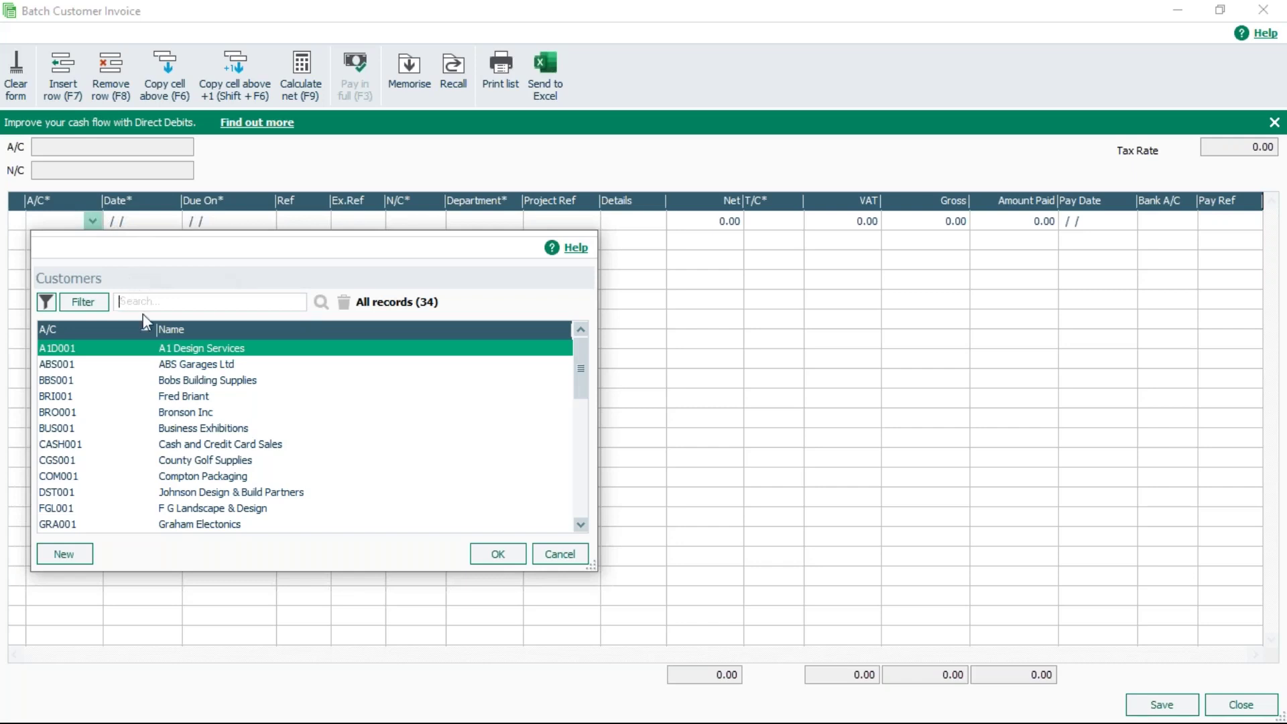
left_click(269, 292)
type("john")
left_click(321, 301)
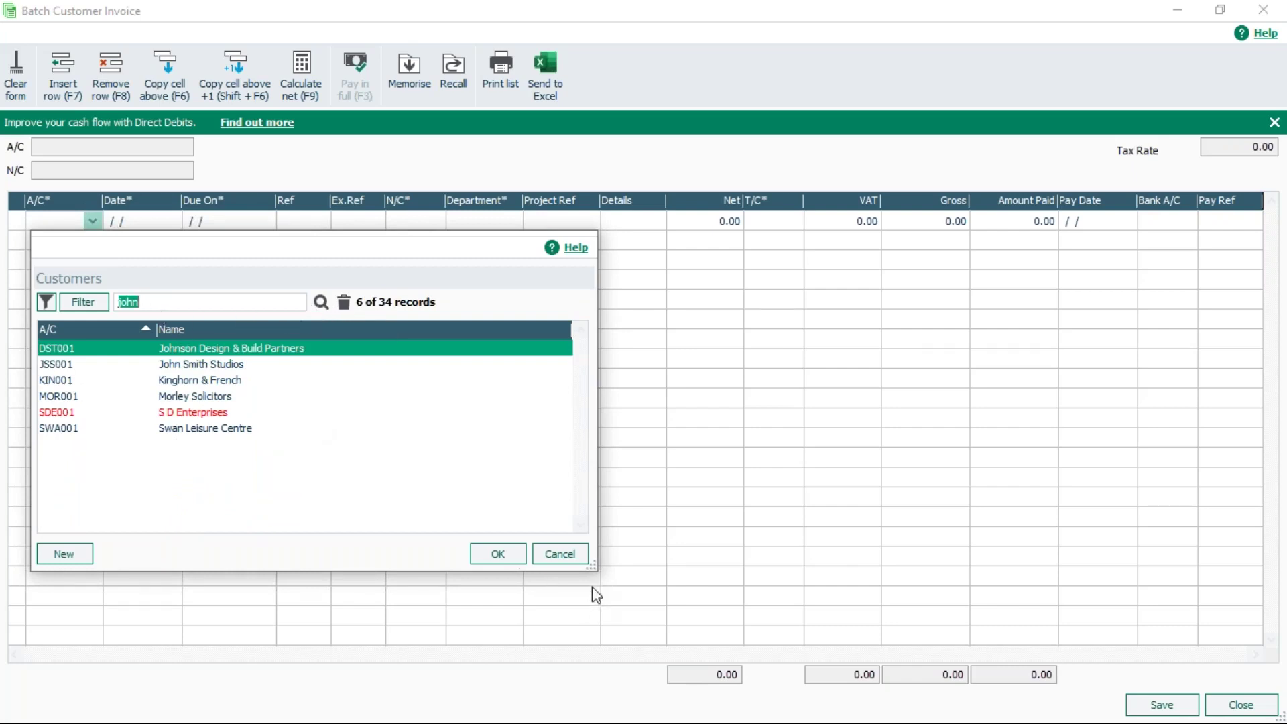
left_click(572, 560)
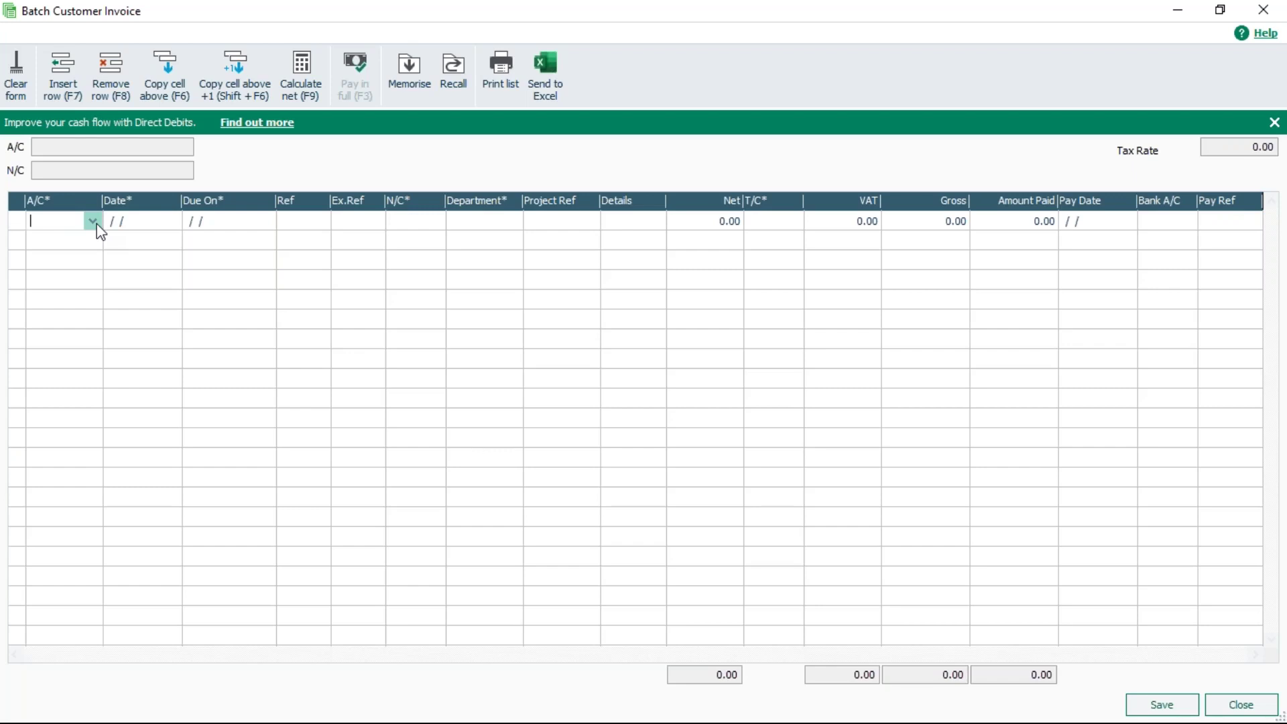
Choose the Z1 Test customer account for the first invoice row
left_click(94, 222)
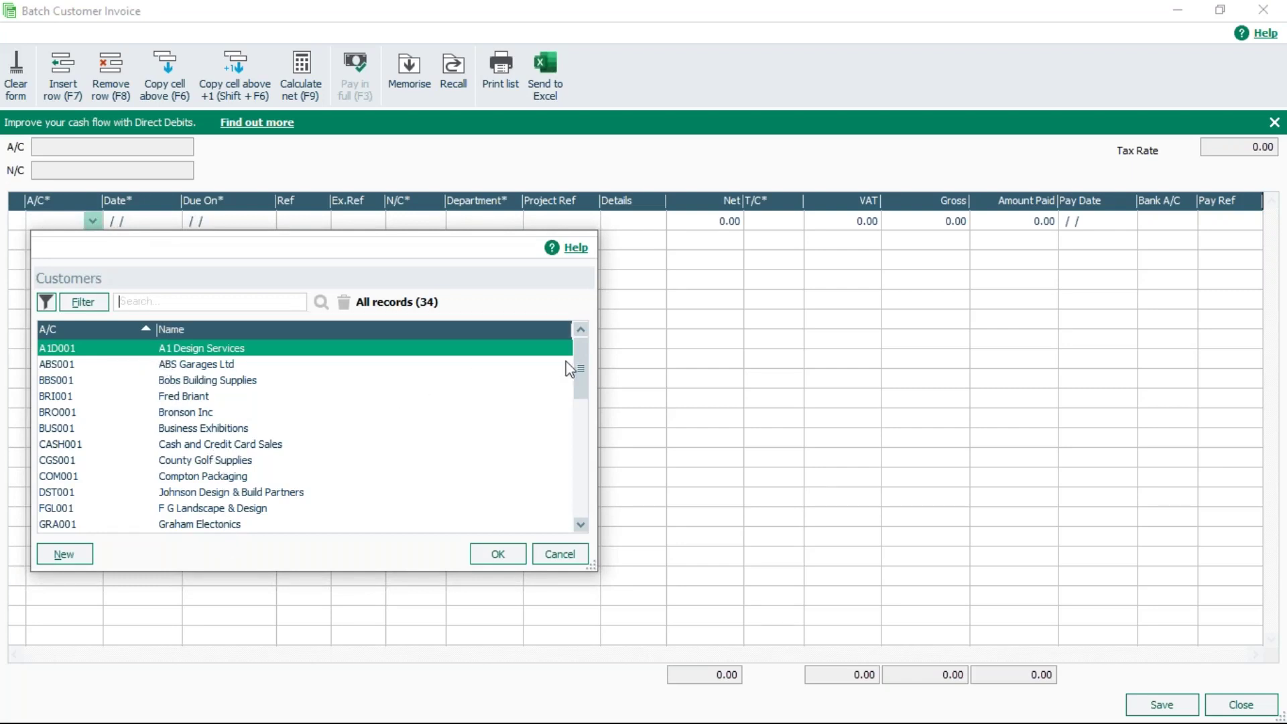
key("End")
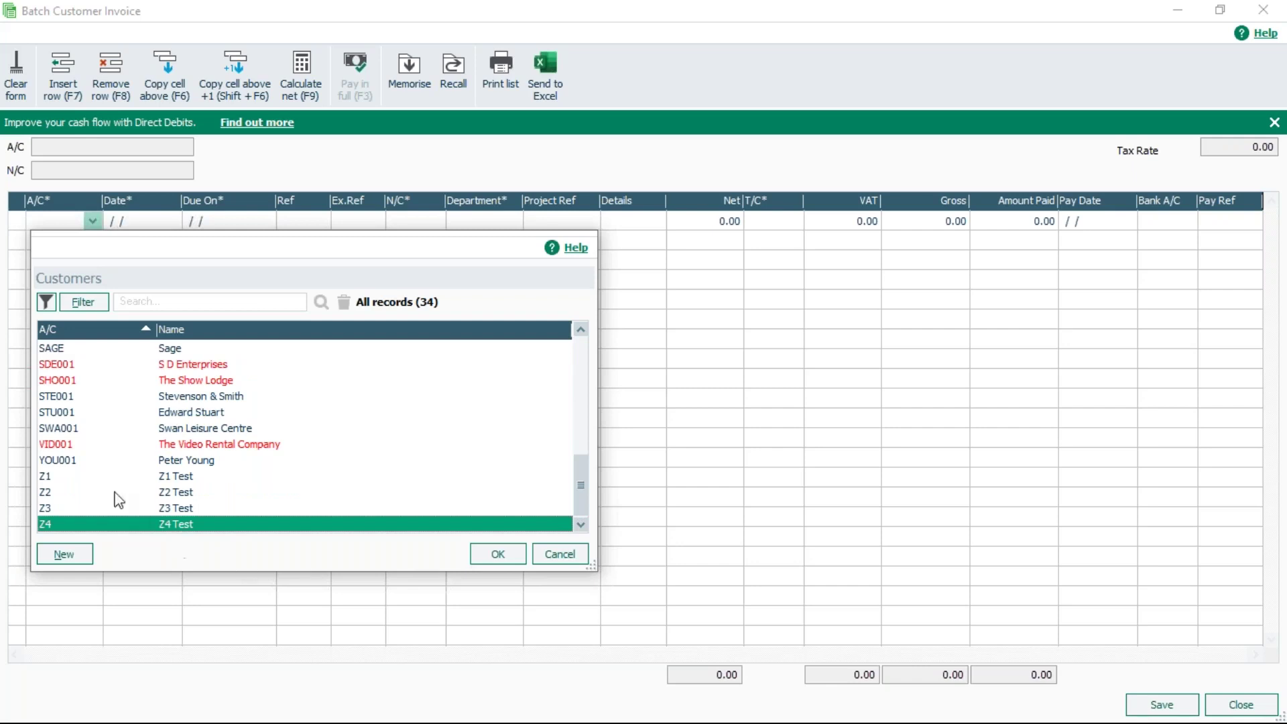
left_click(52, 476)
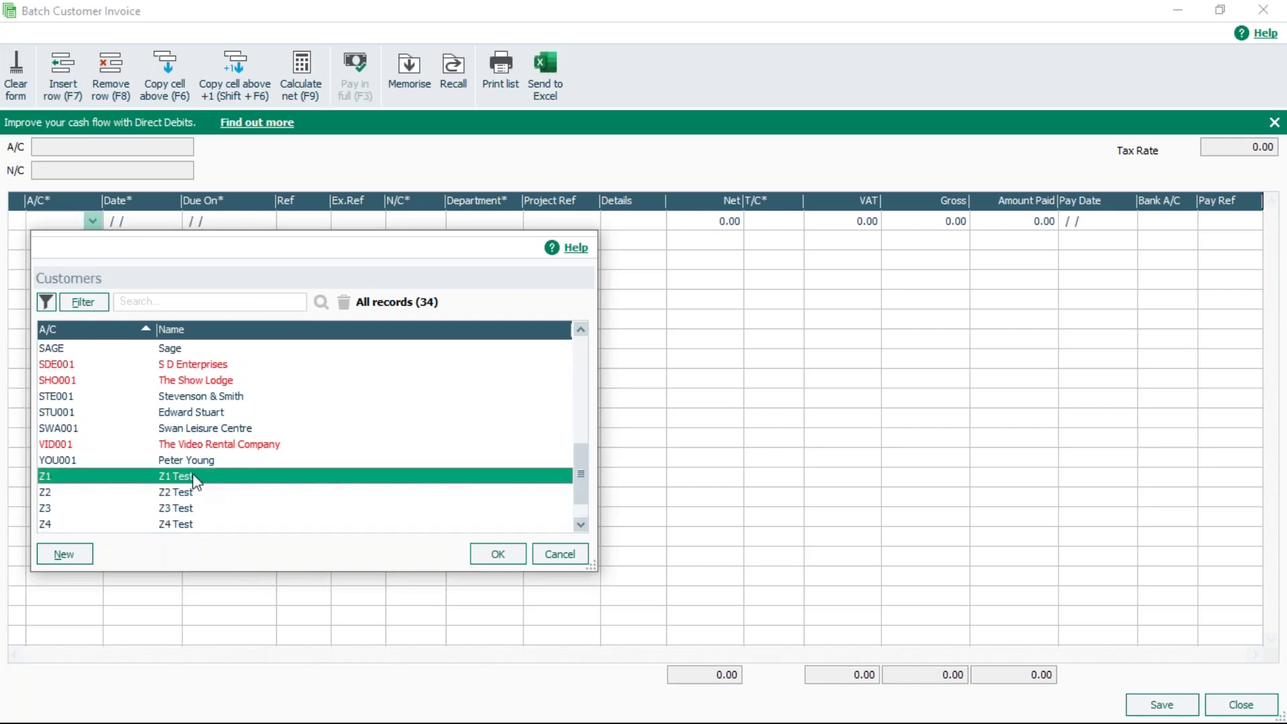
left_click(506, 555)
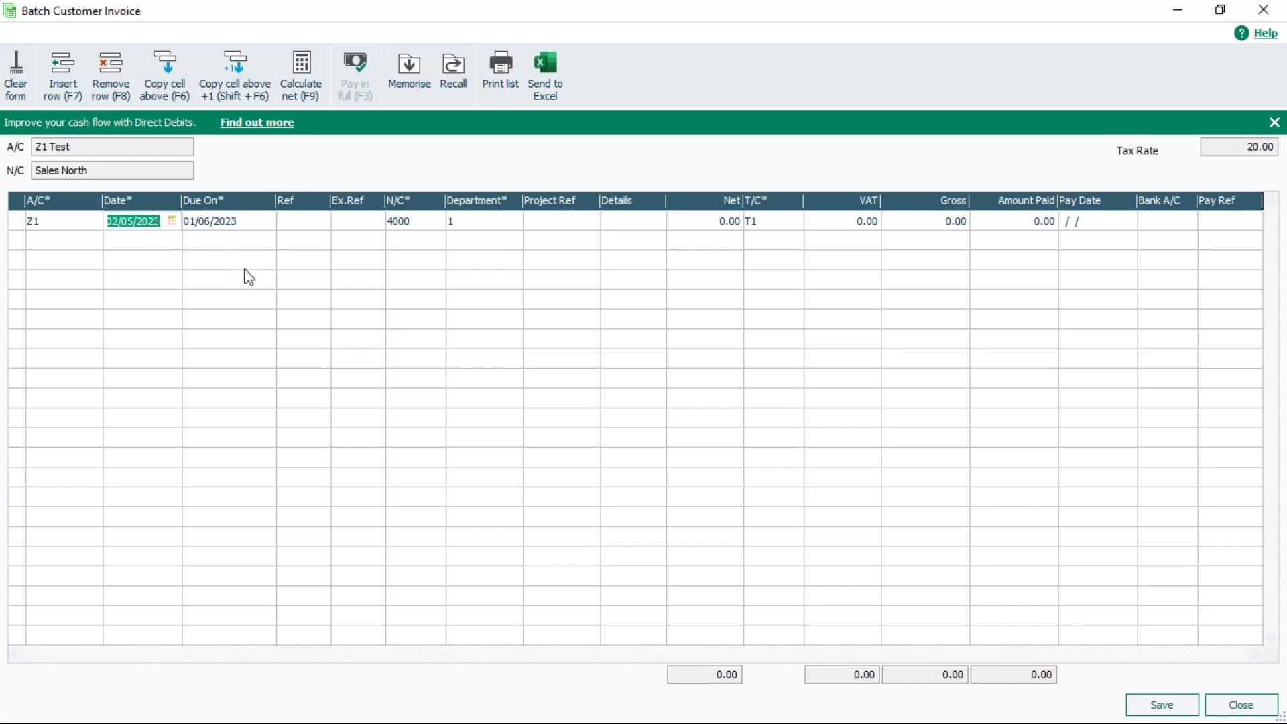
Accept the default invoice and due dates in the first row and set its Ref to 001
key("Tab")
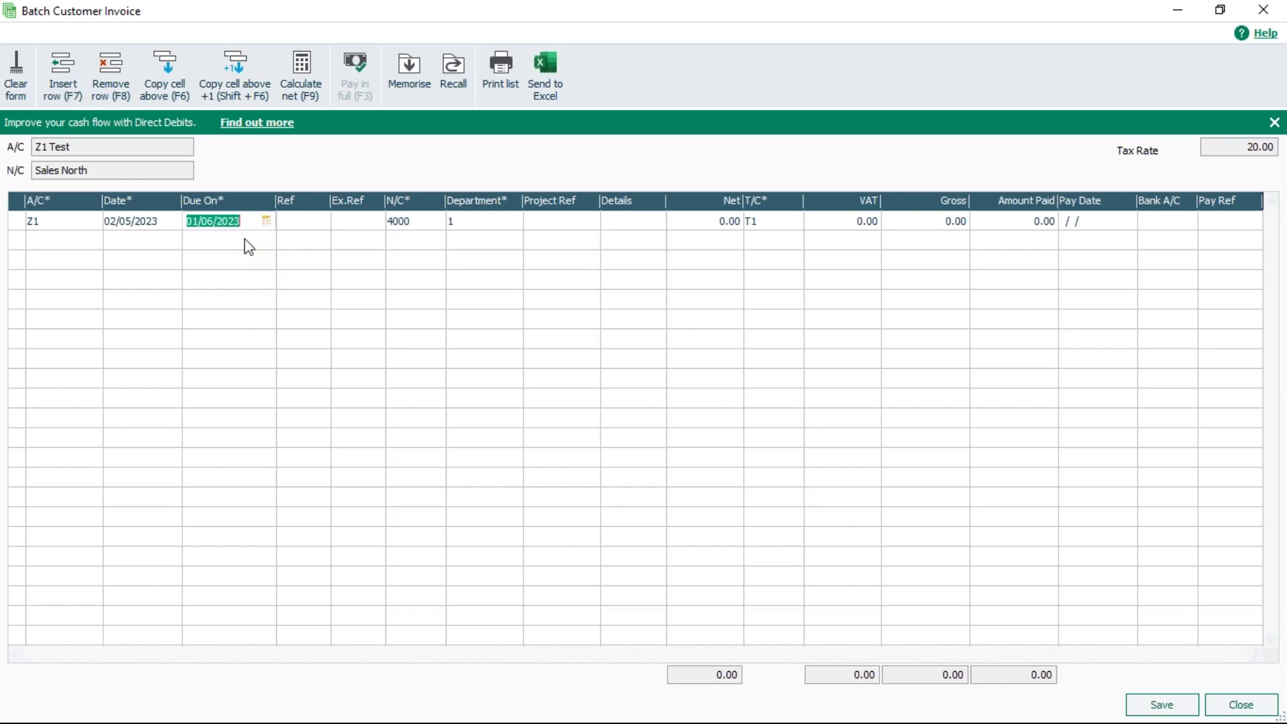
key("Tab")
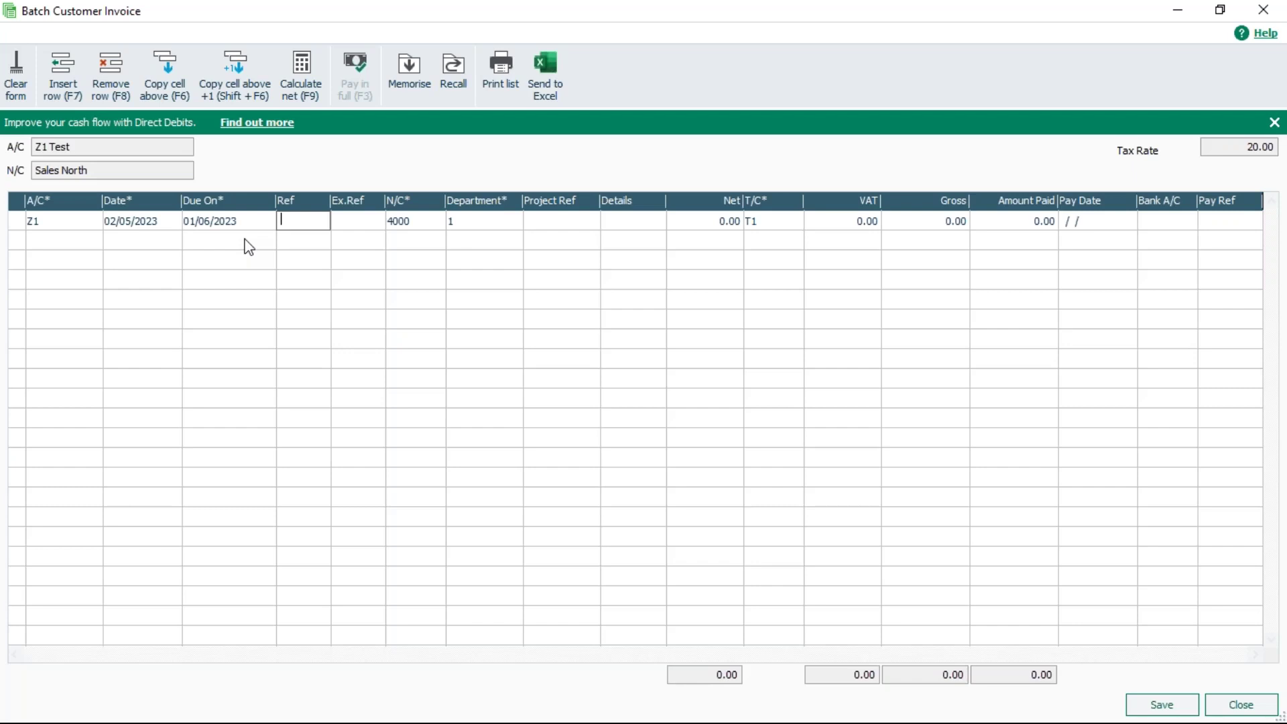
type("001")
key("Tab")
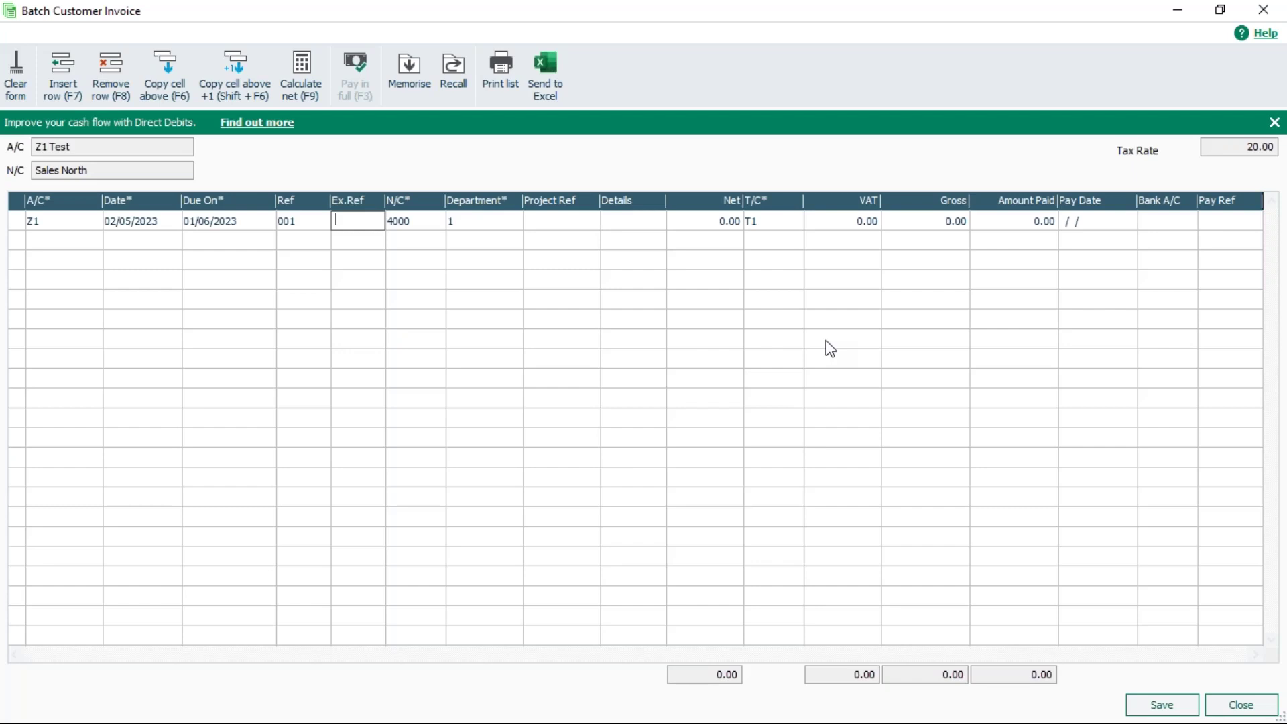
Keep the first row's default nominal code and department, and view the available projects without assigning one
key("Tab")
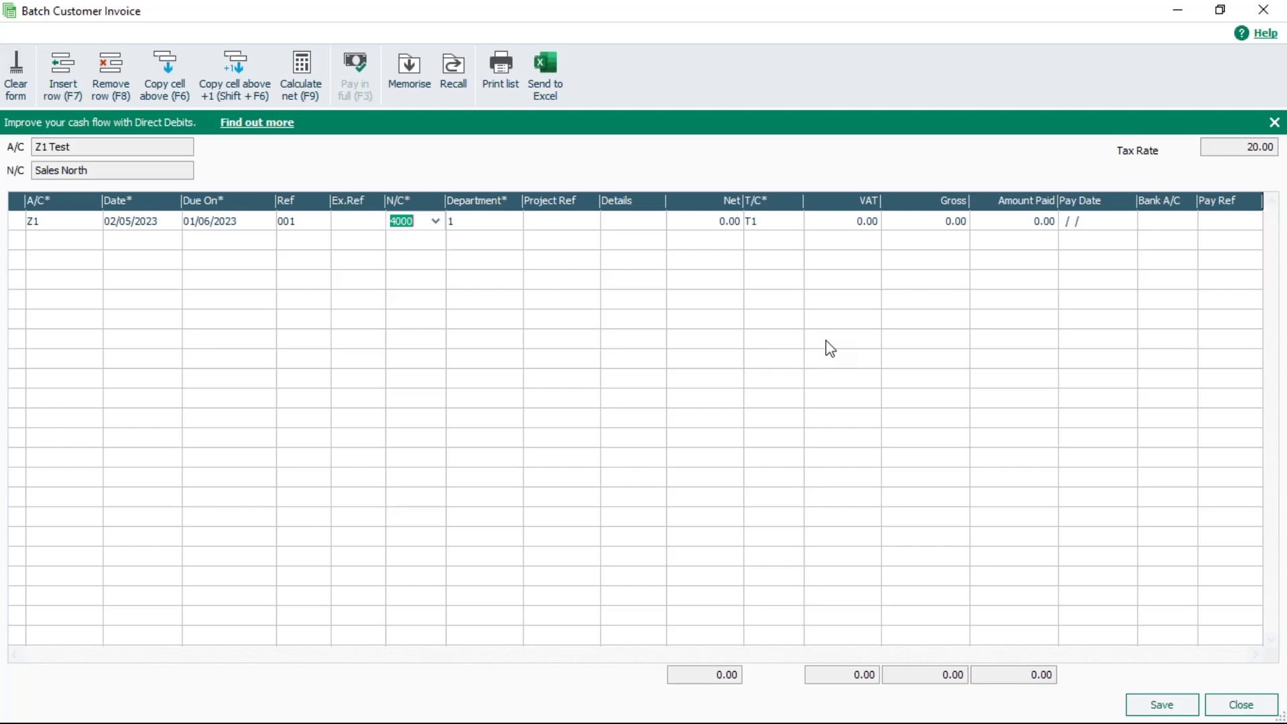
key("Tab")
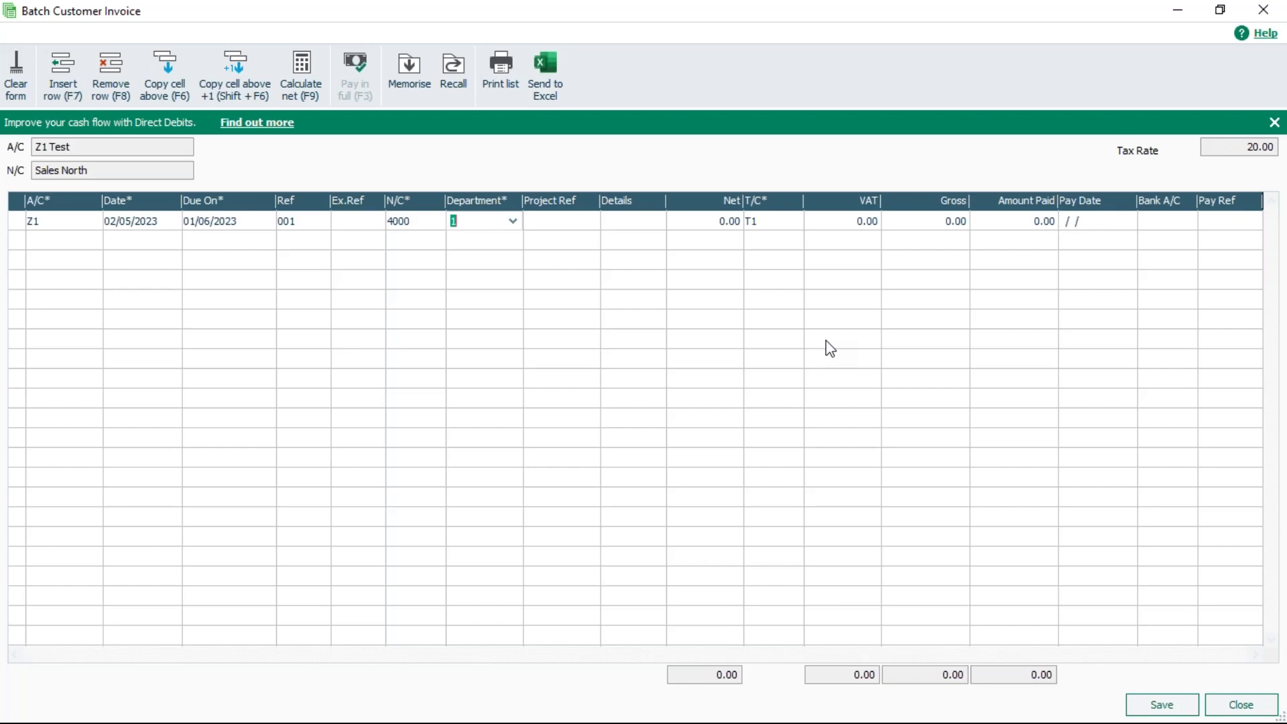
key("Tab")
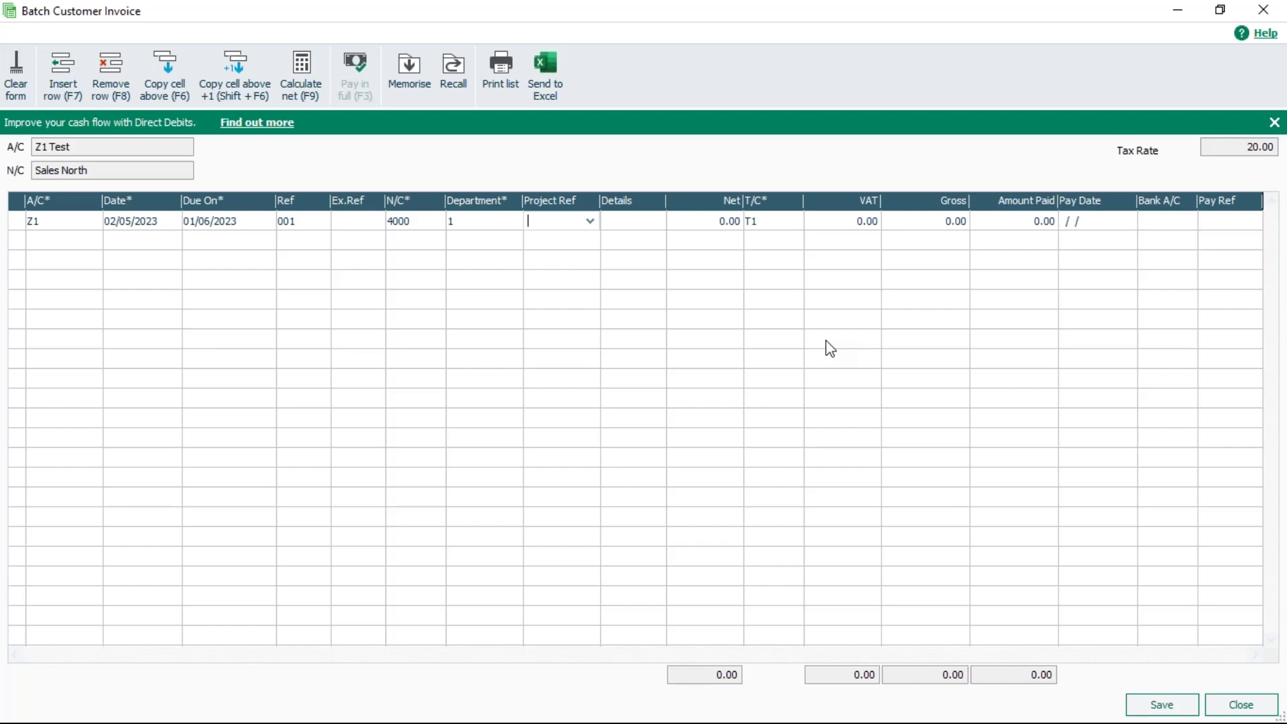
left_click(591, 222)
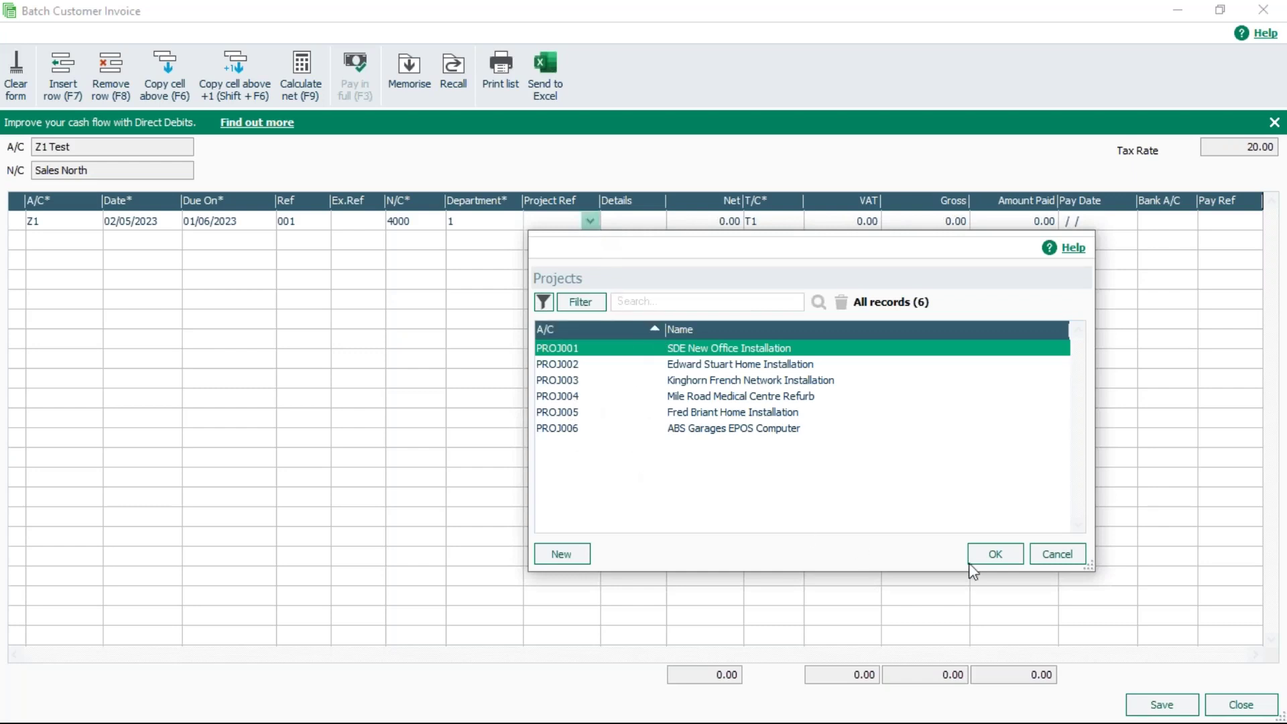
left_click(1057, 553)
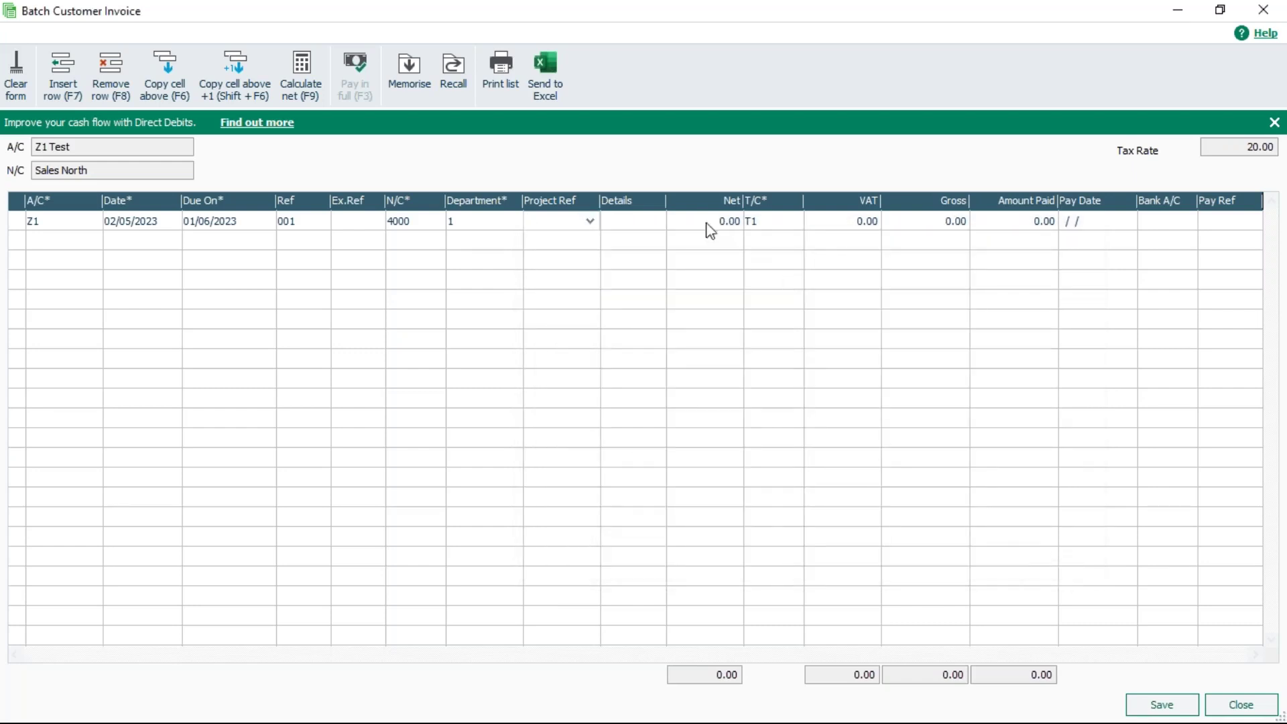
Enter "Services" as the Details of the first invoice row
left_click(624, 216)
type("Services")
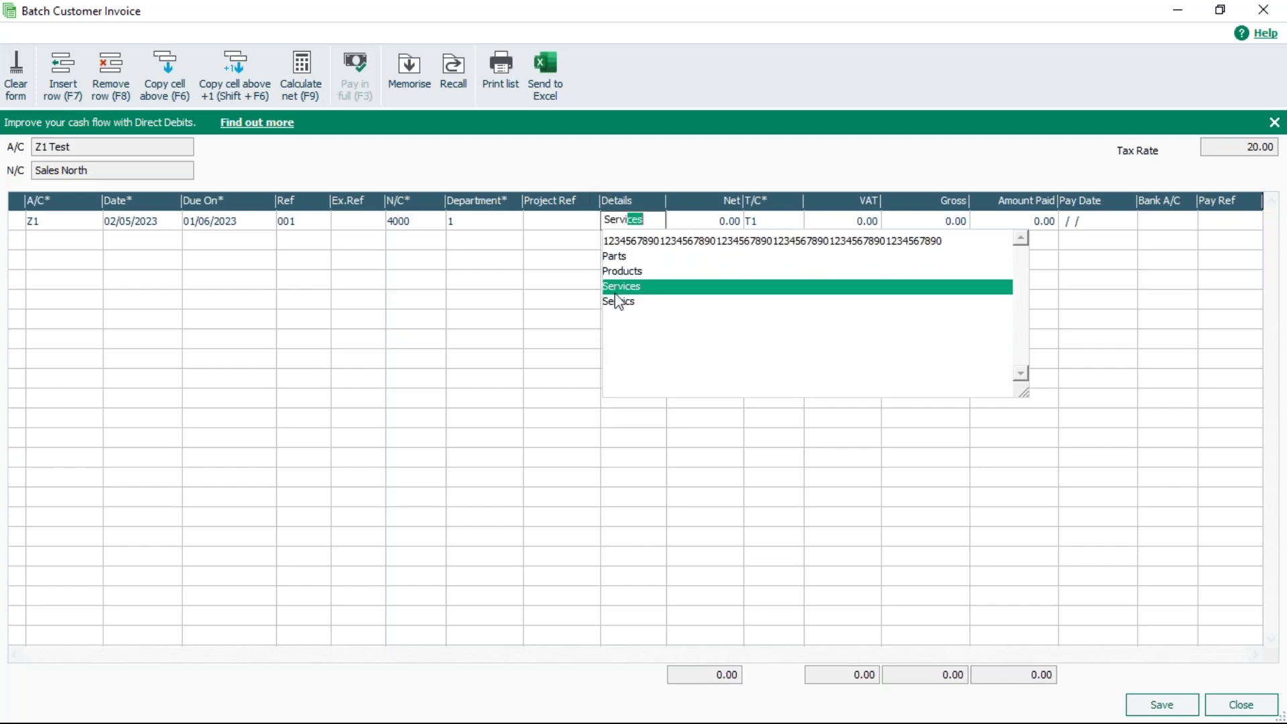
left_click(664, 242)
type("Servi")
key("Tab")
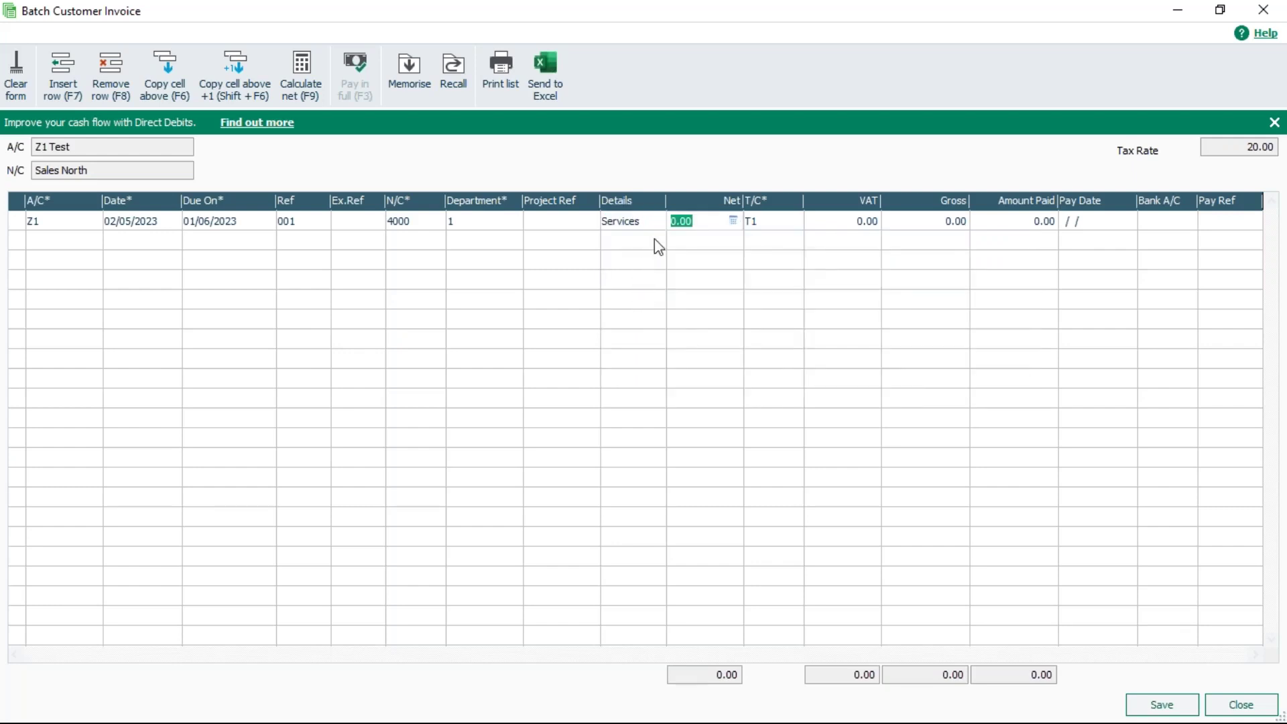
Try to remove the misspelt "Servics" entry from the saved suggestions of the first row's Details cell
left_click(640, 222)
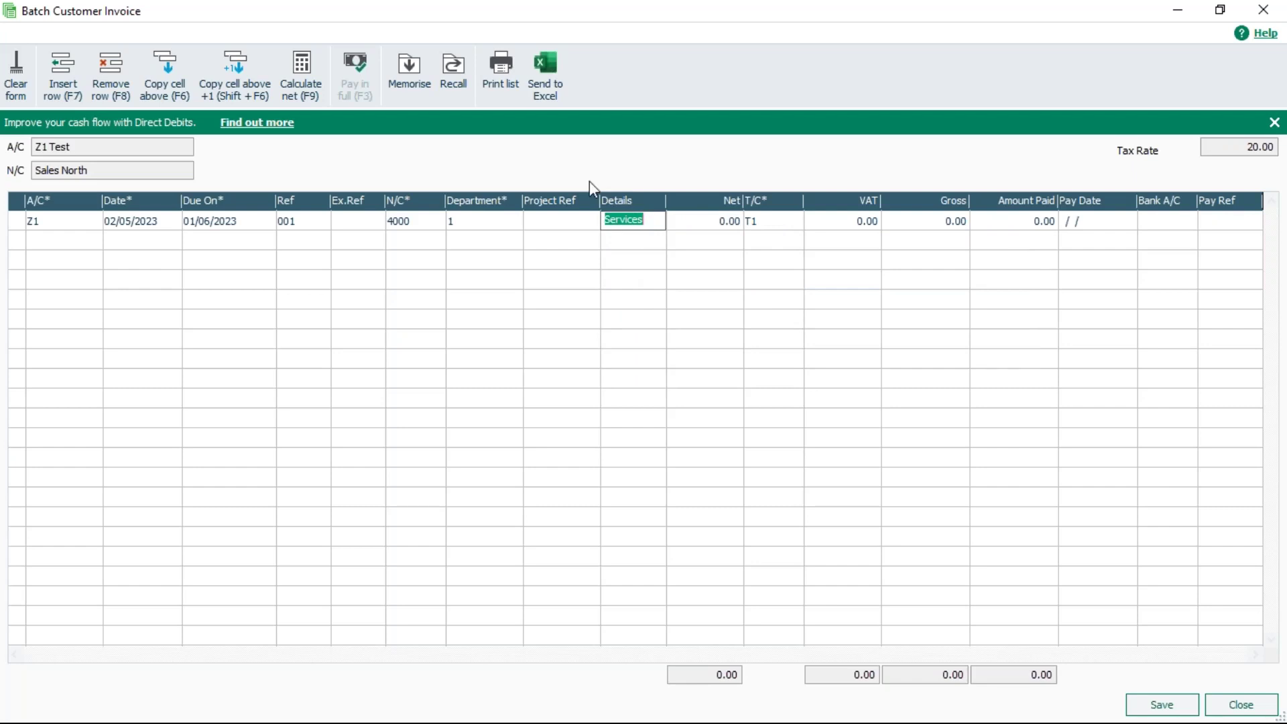
type("1")
key("BackSpace")
type("Service")
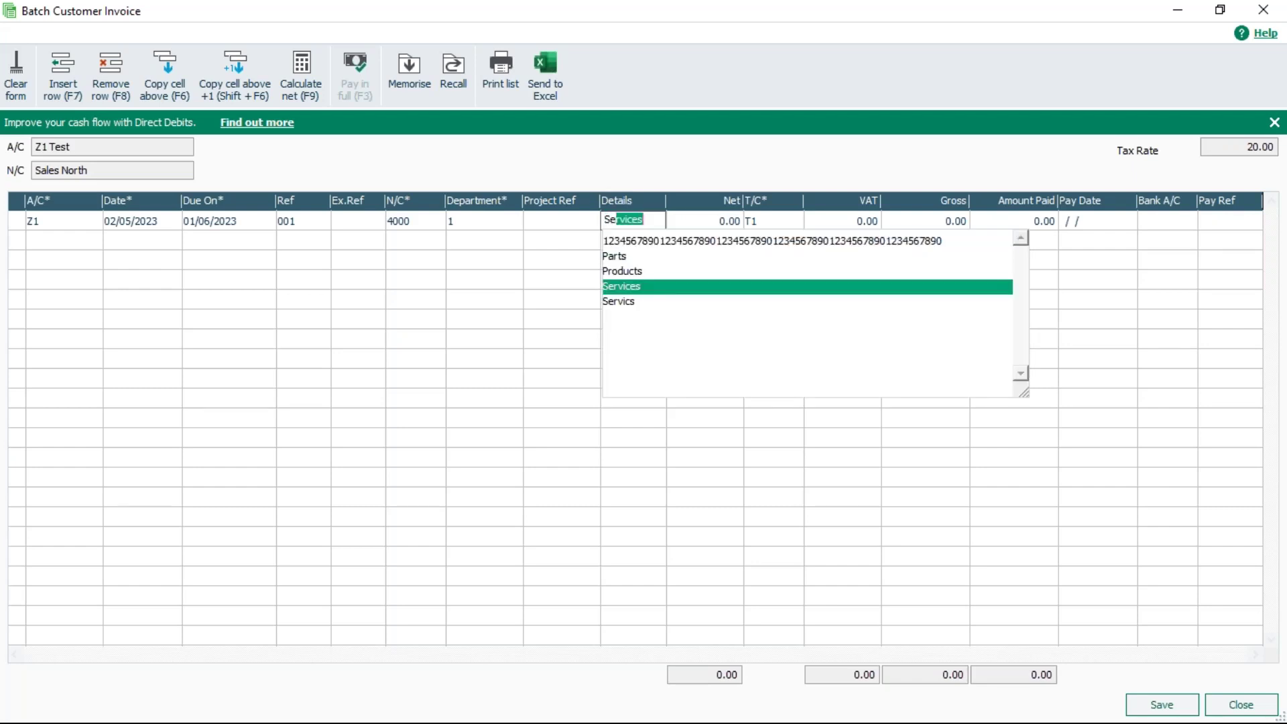
right_click(614, 305)
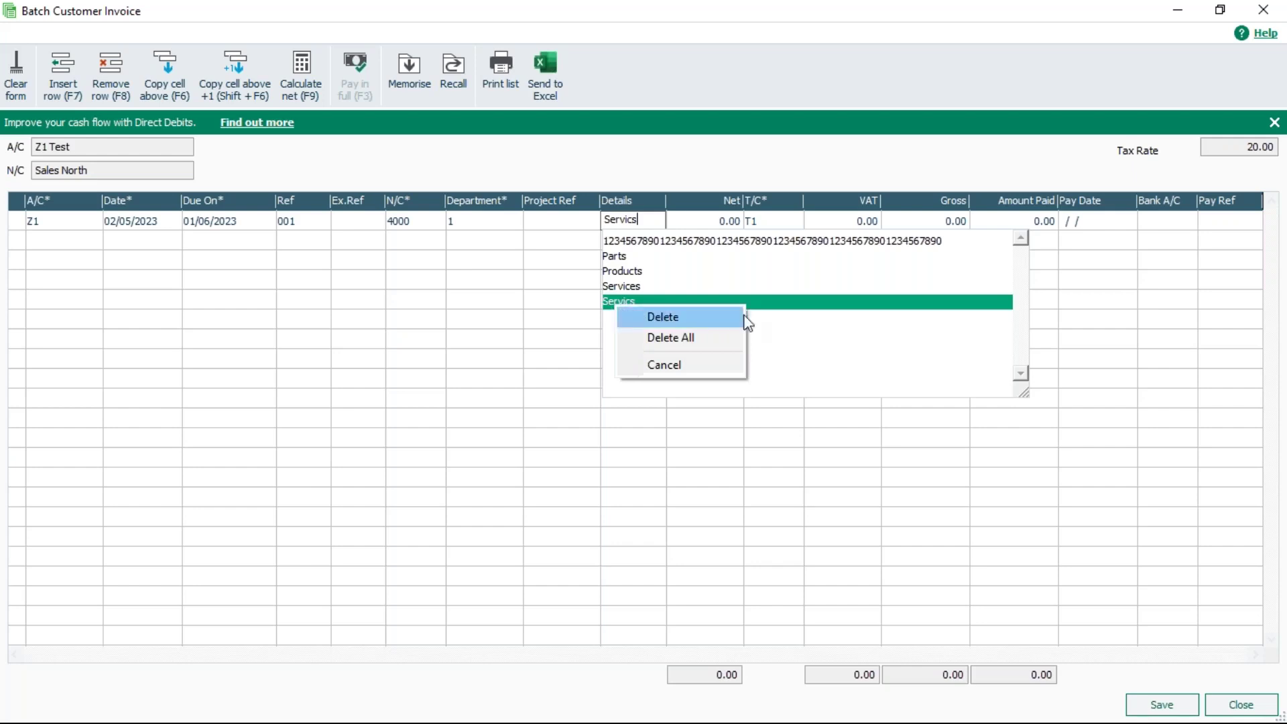
left_click(825, 337)
left_click(649, 223)
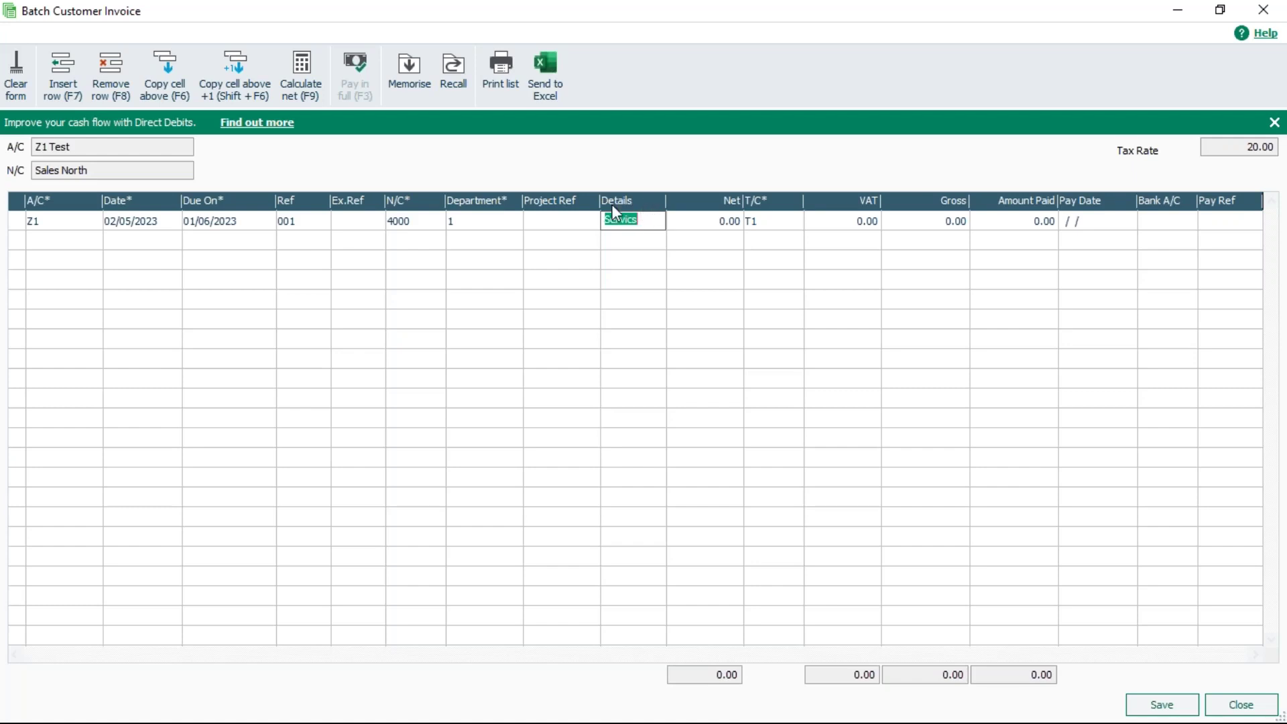
Delete the misspelt "Servics" suggestion from the Details list and set the first row's Details to "Services"
right_click(657, 219)
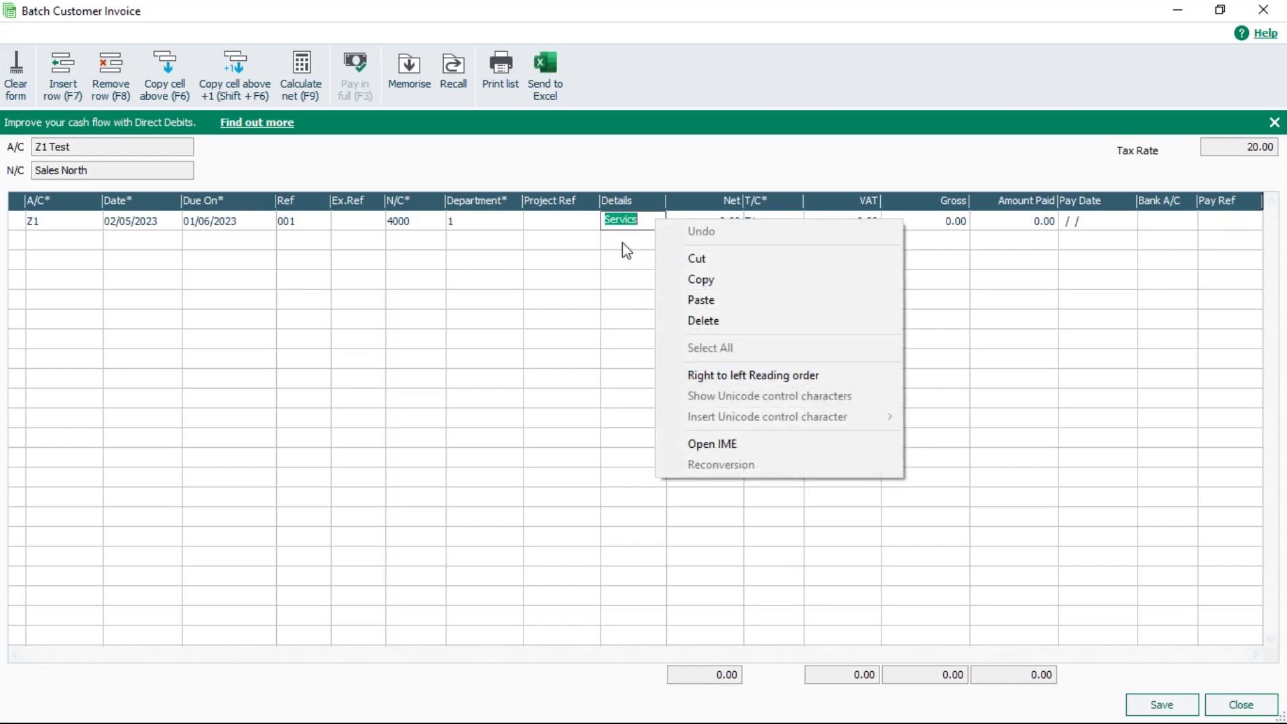
left_click(621, 221)
left_click(640, 221)
key("BackSpace")
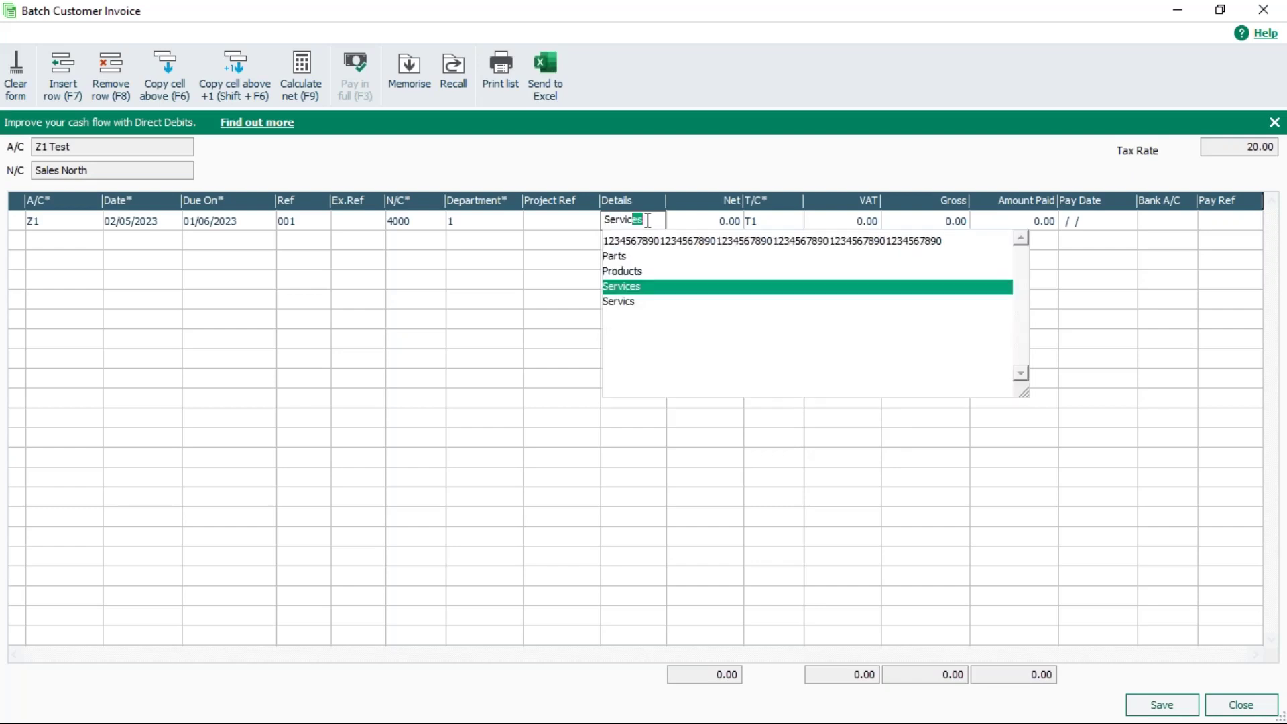
right_click(612, 302)
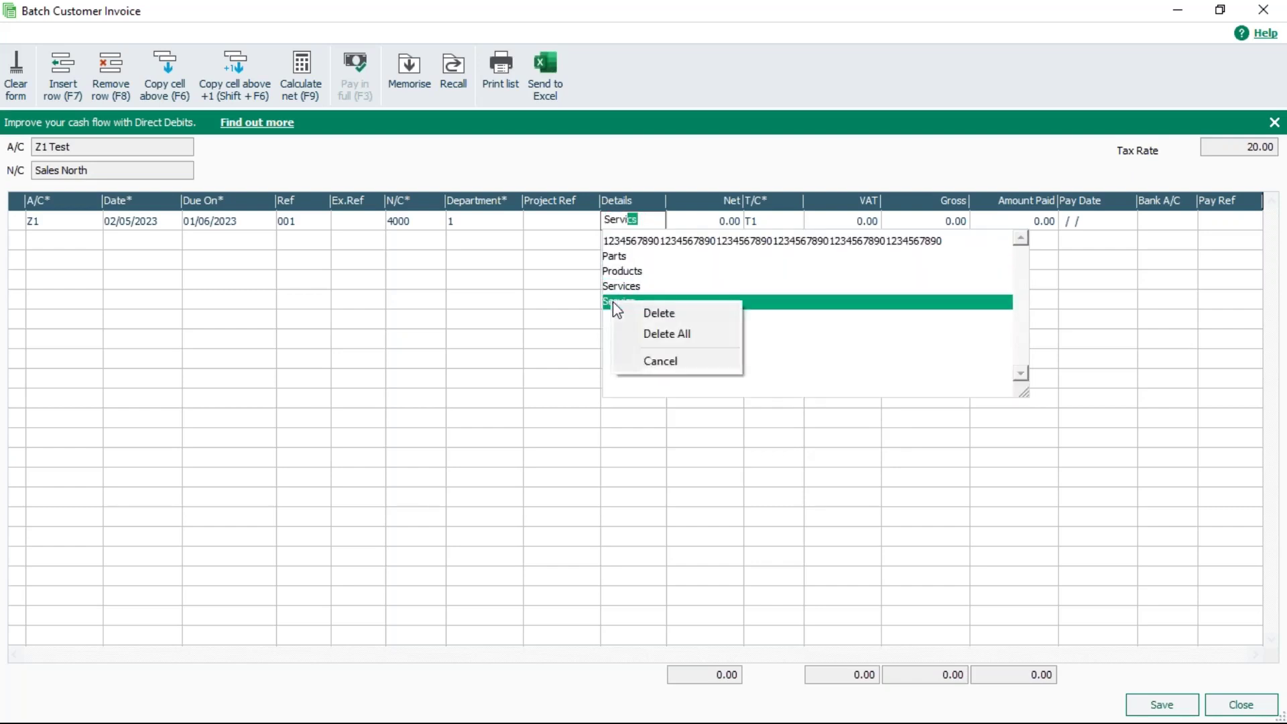
left_click(655, 315)
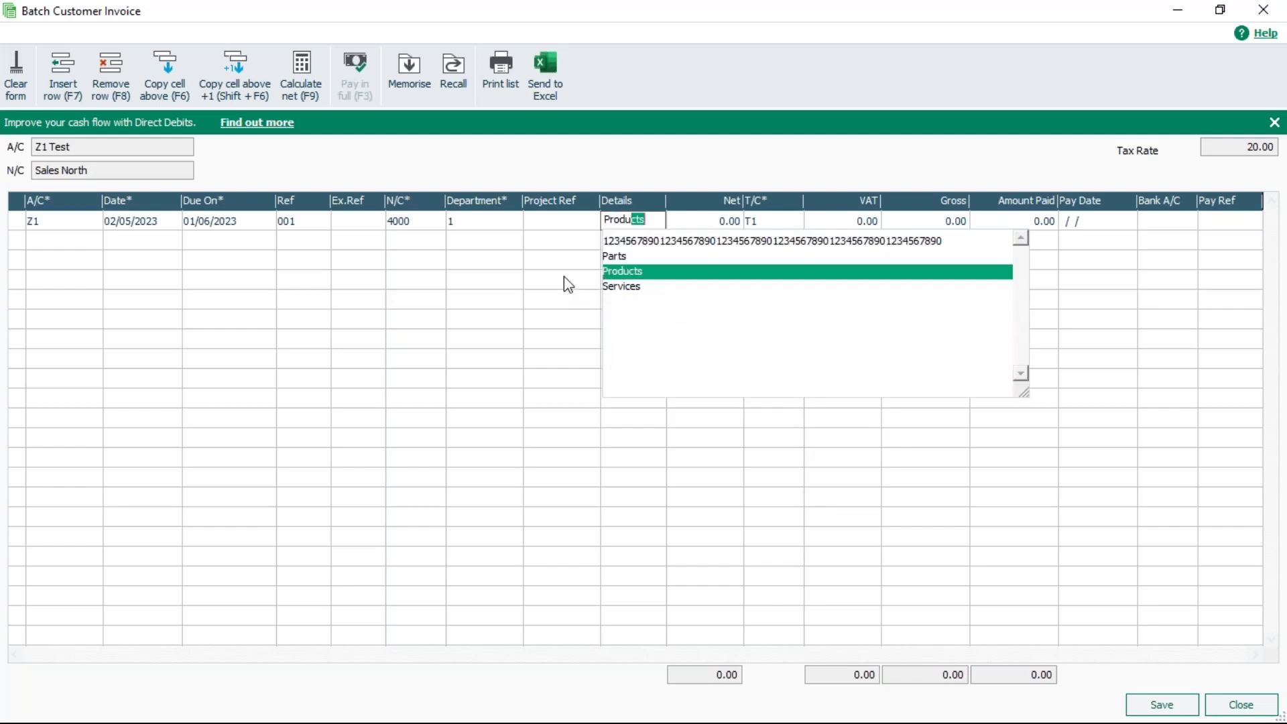
left_click(613, 289)
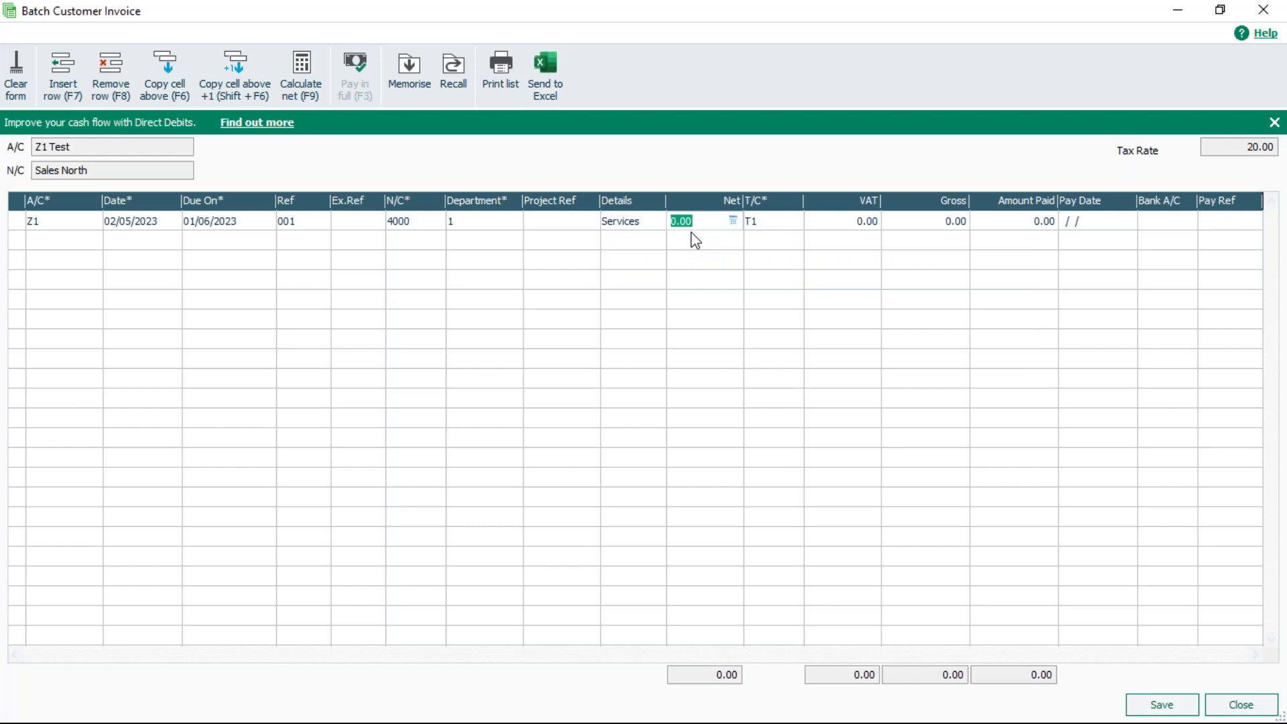
Enter the gross amount 120 as the first row's Net and calculate the net and VAT split from it
type("100")
key("BackSpace")
key("BackSpace")
type("20")
left_click(300, 69)
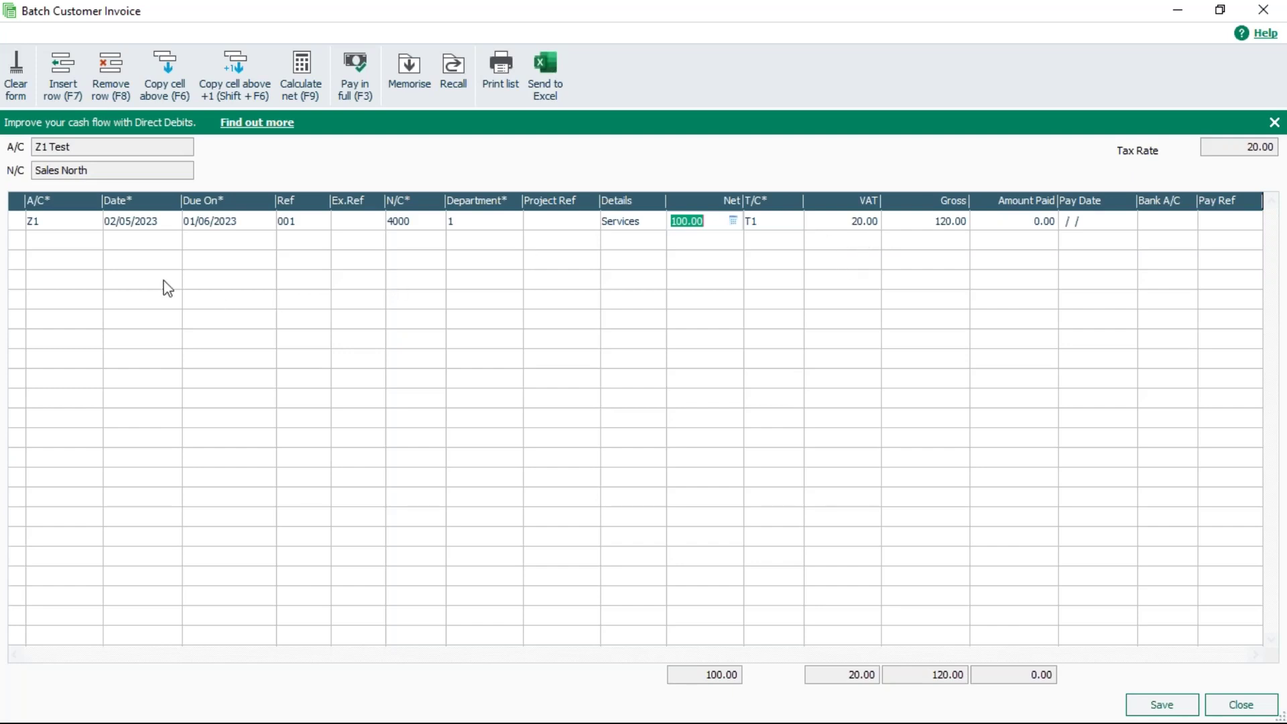
Start a second invoice row for the Z1 Test customer with the default dates and Ref 002
left_click(57, 241)
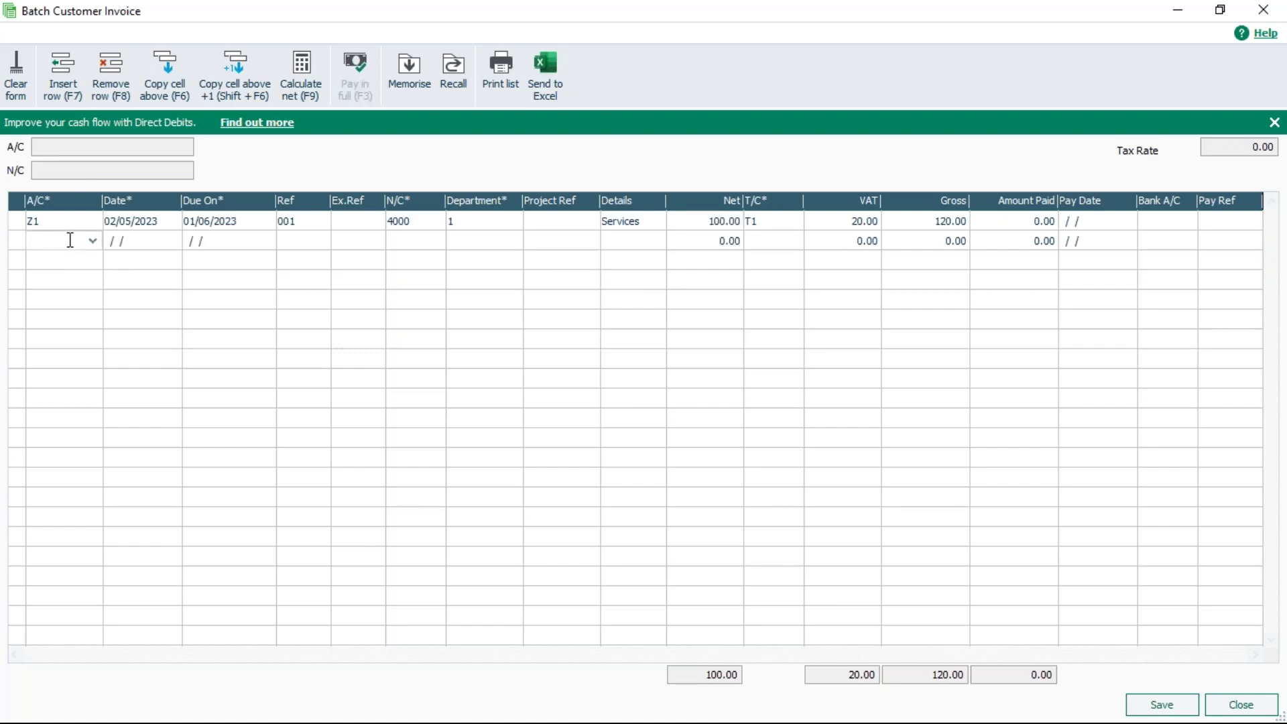
type("Z1")
key("Tab")
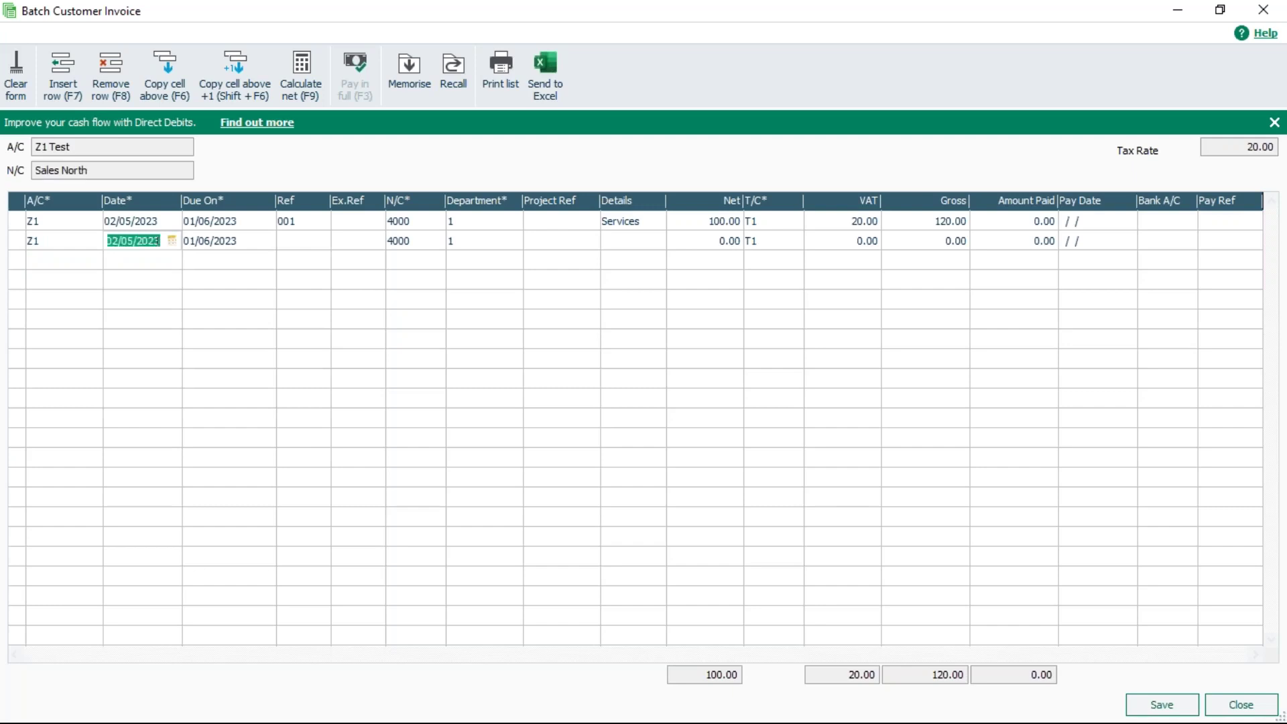
key("Tab")
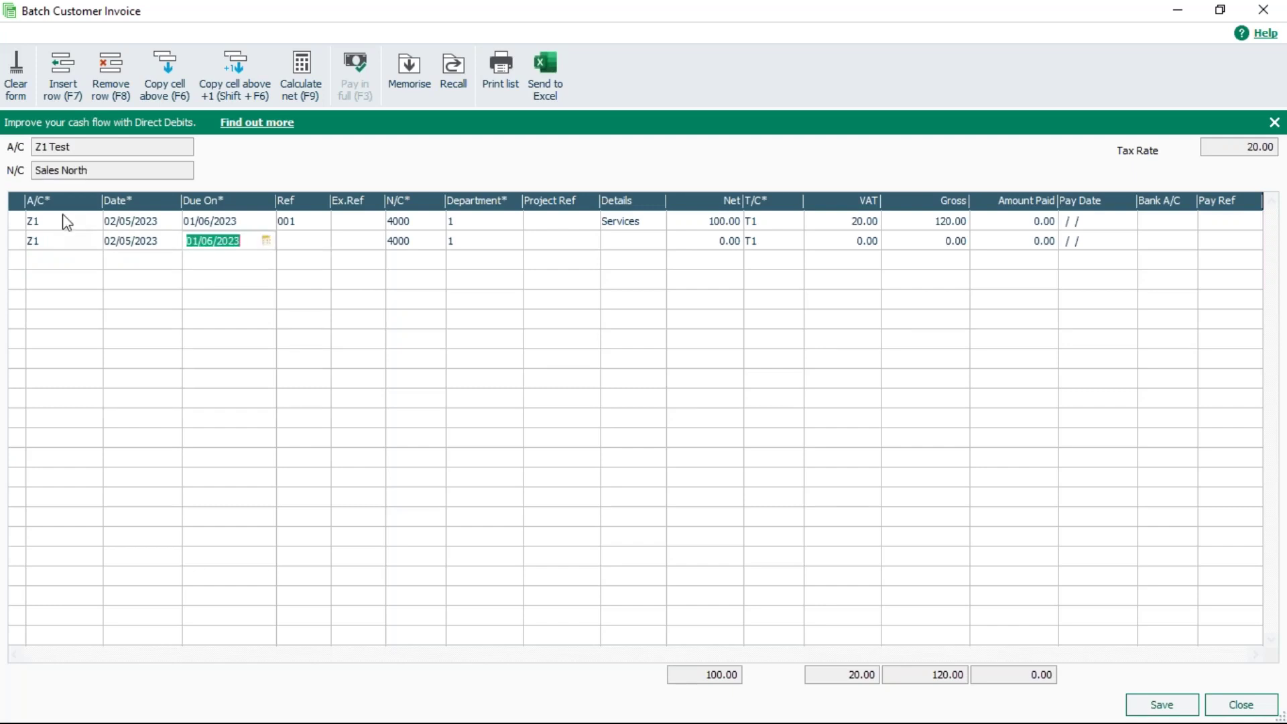
key("Tab")
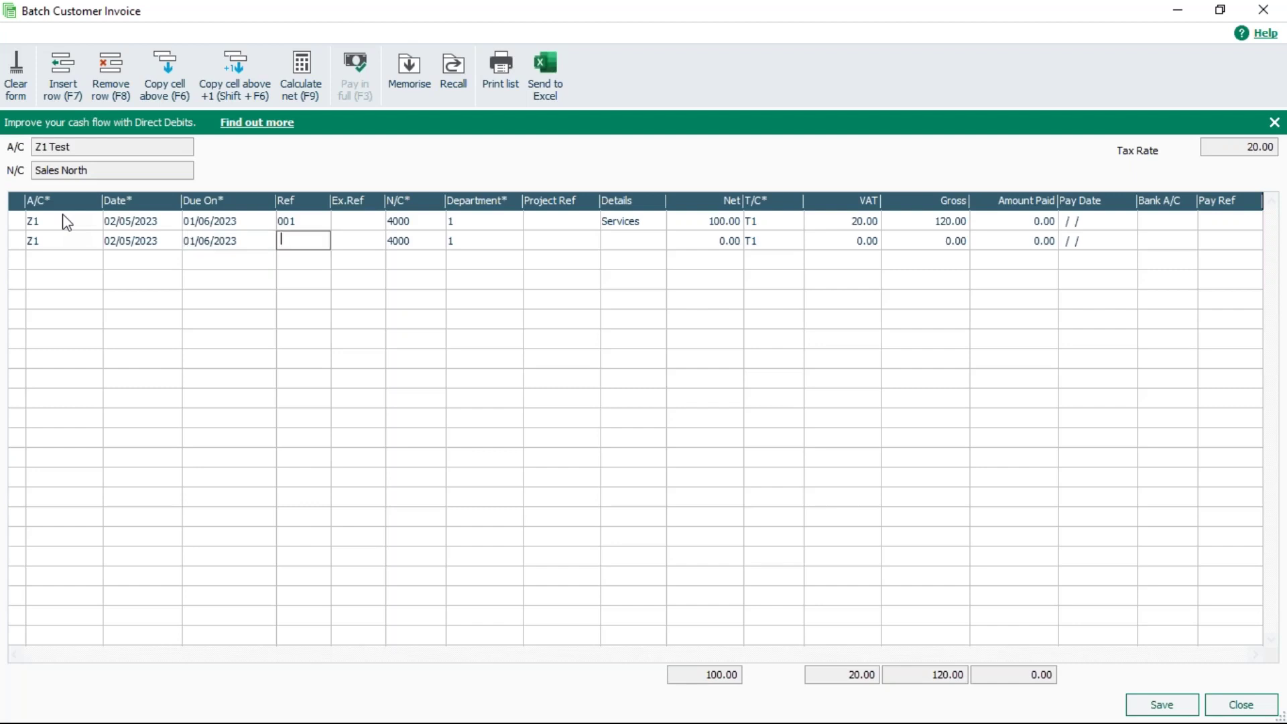
type("002")
key("Tab")
key("Tab")
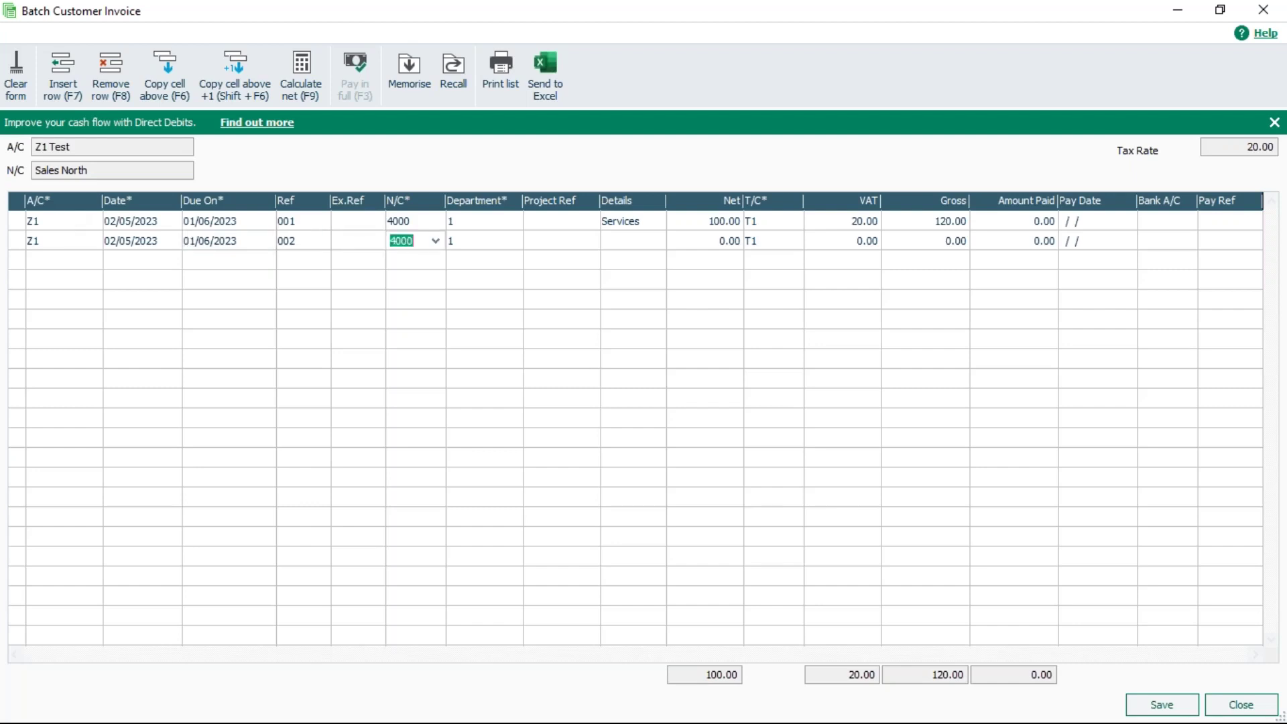
Copy the Details and Net values from the row above into the second row and complete it with the remaining defaults
key("Tab")
key("Tab")
key("Tab")
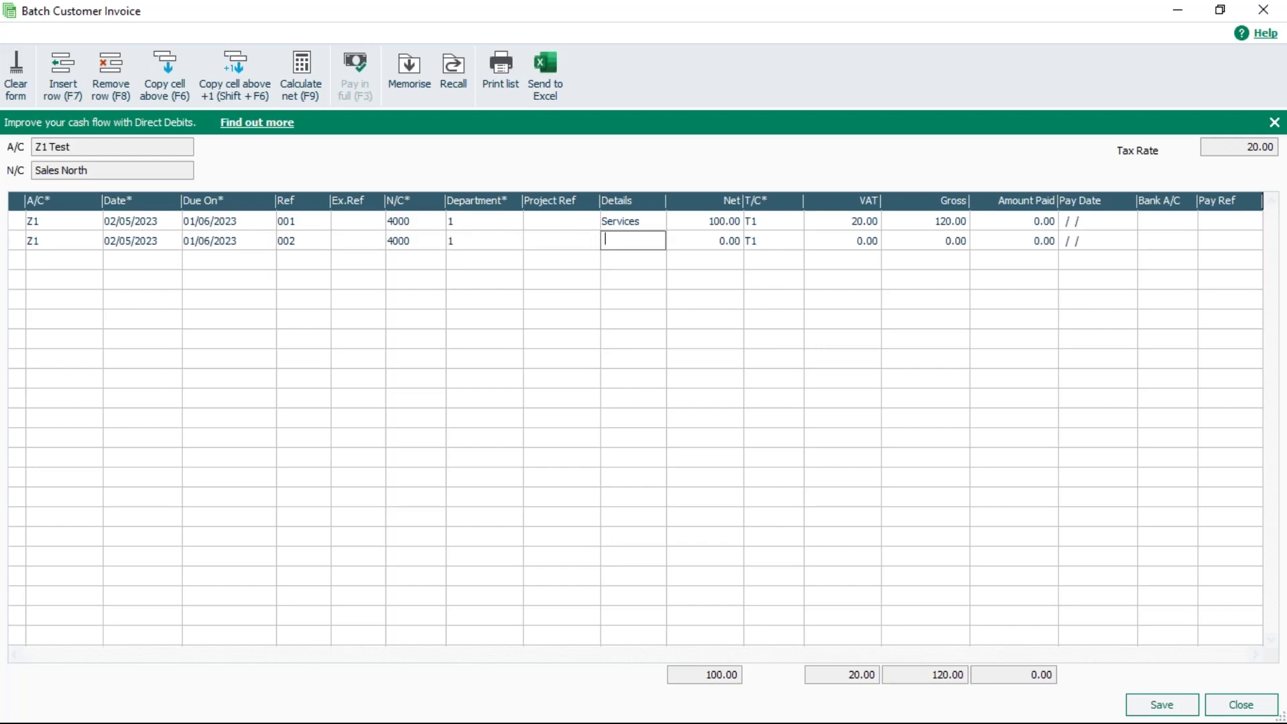
key("F6")
key("Tab")
key("F6")
key("Tab")
key("Tab")
key("Tab")
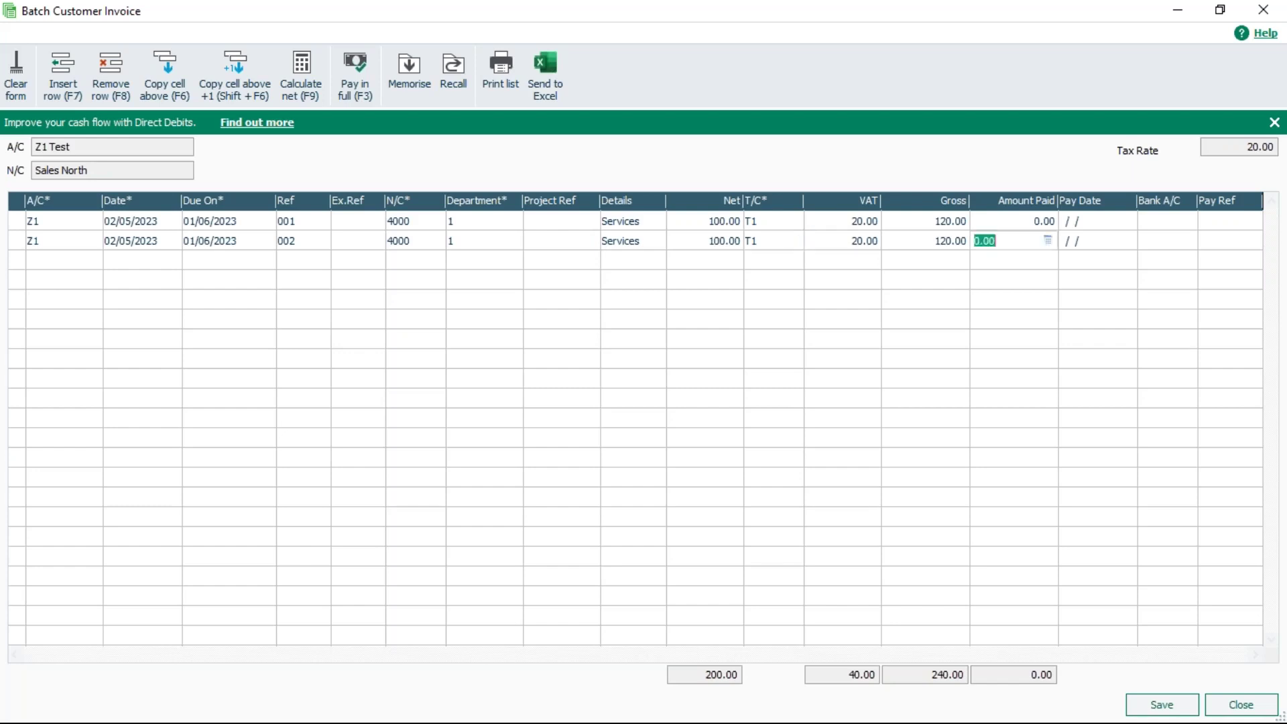
key("Tab")
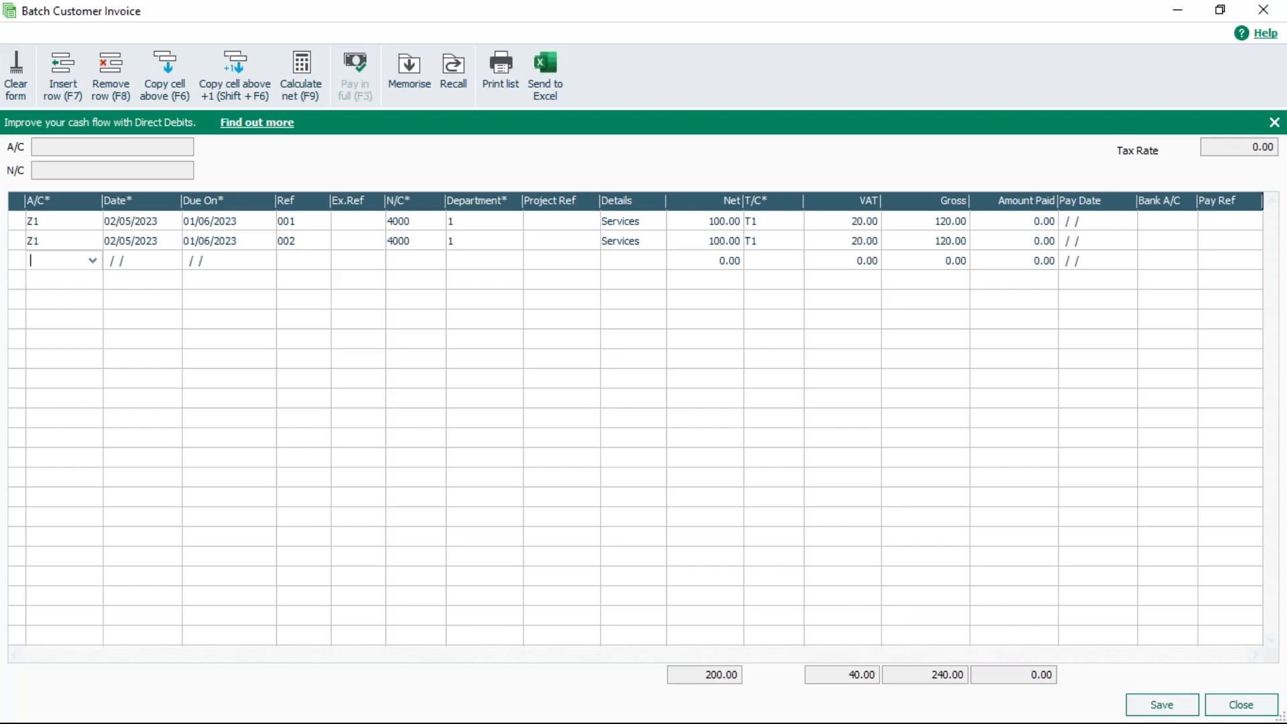
Start a third invoice row for customer Z1 with the default dates and copy the Ref from the row above
type("Z1")
key("Tab")
key("Tab")
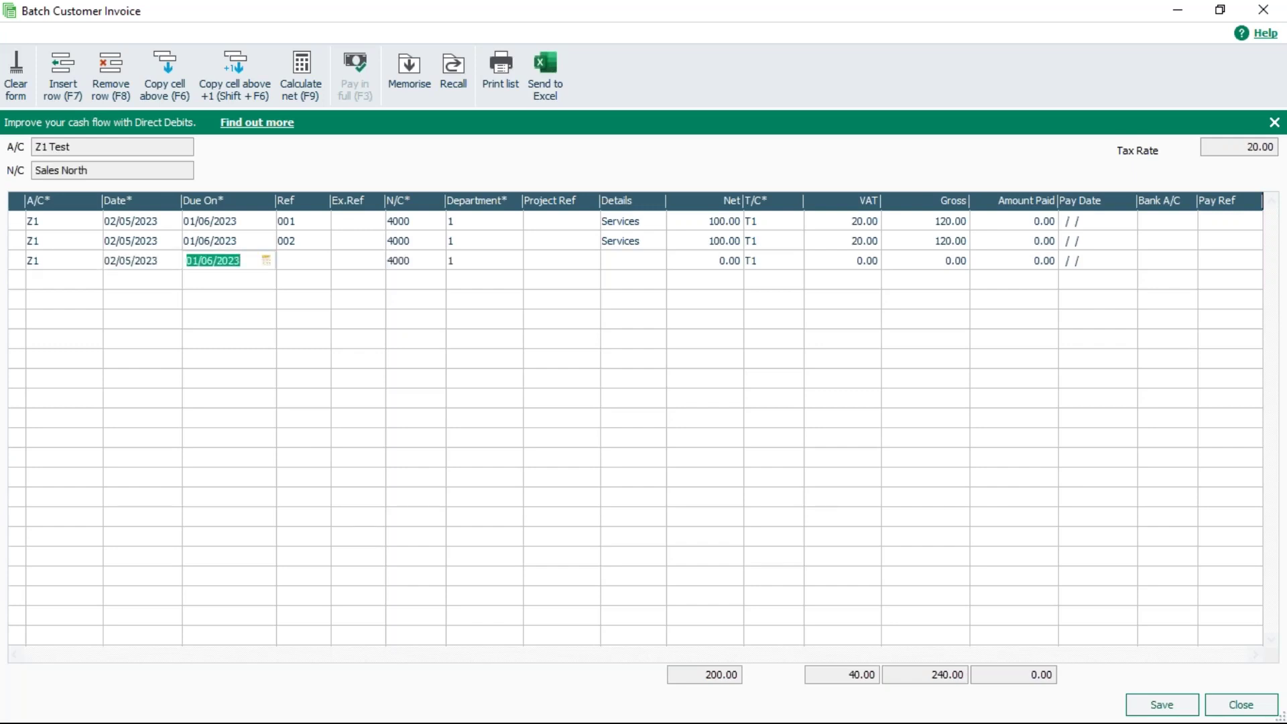
key("Tab")
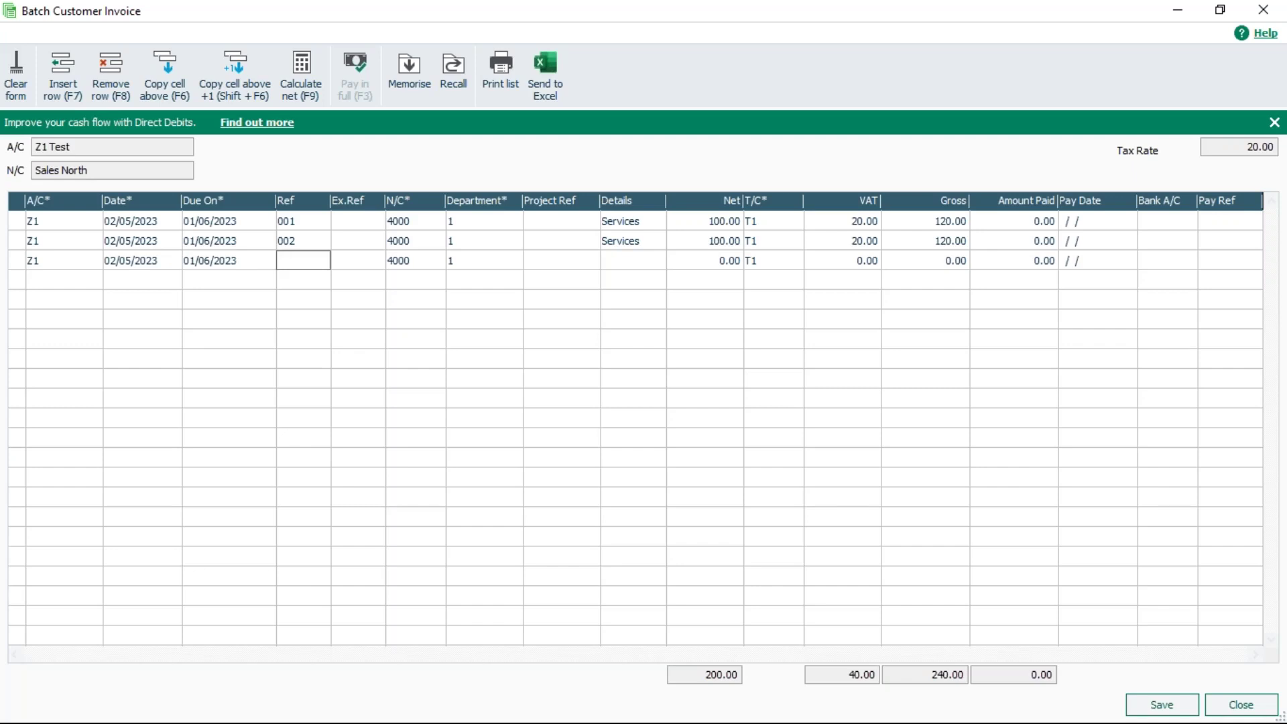
left_click(162, 86)
key("Tab")
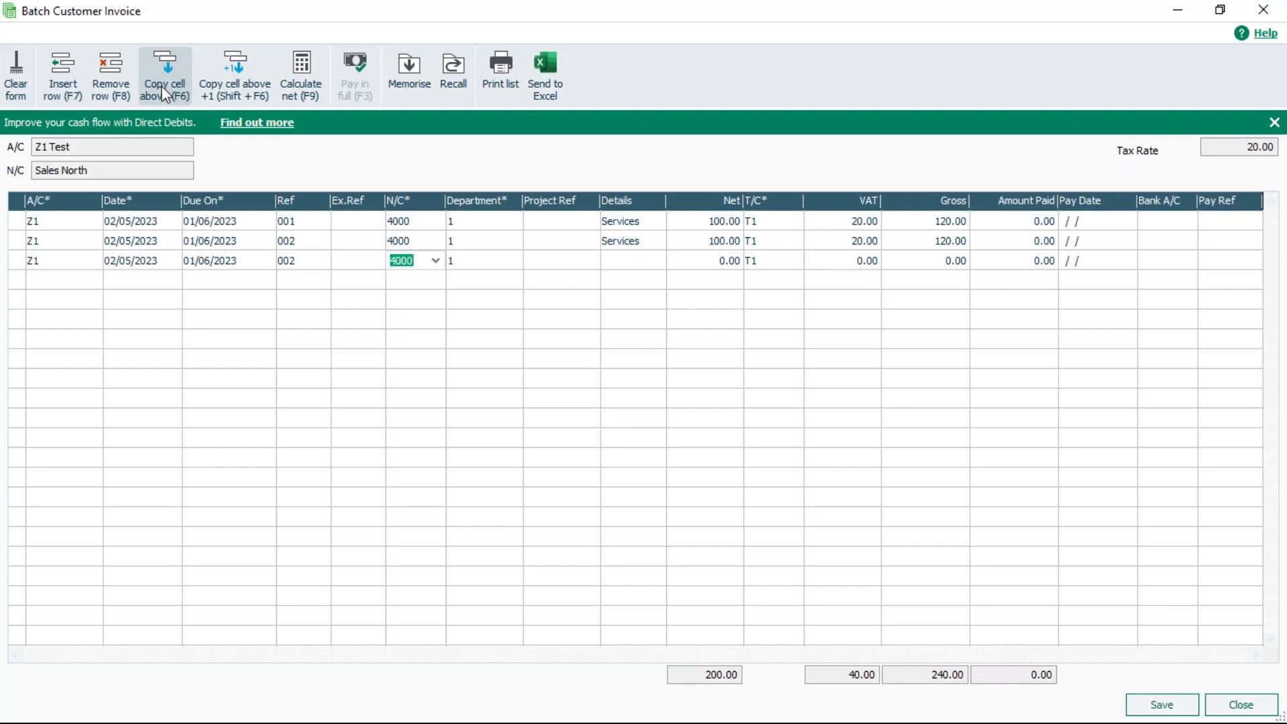
Set the third row's Details to "Products" and its Net amount to 100, keeping the default department and tax code
key("Tab")
key("Tab")
key("Tab")
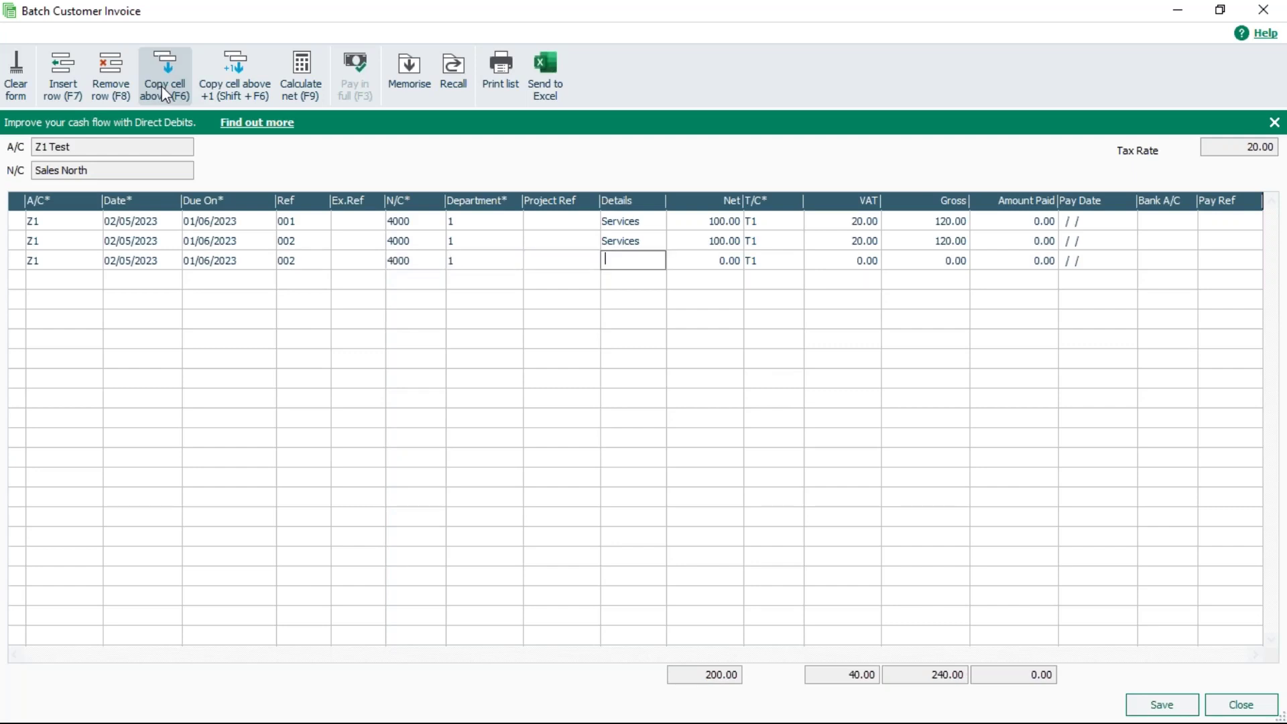
type("P")
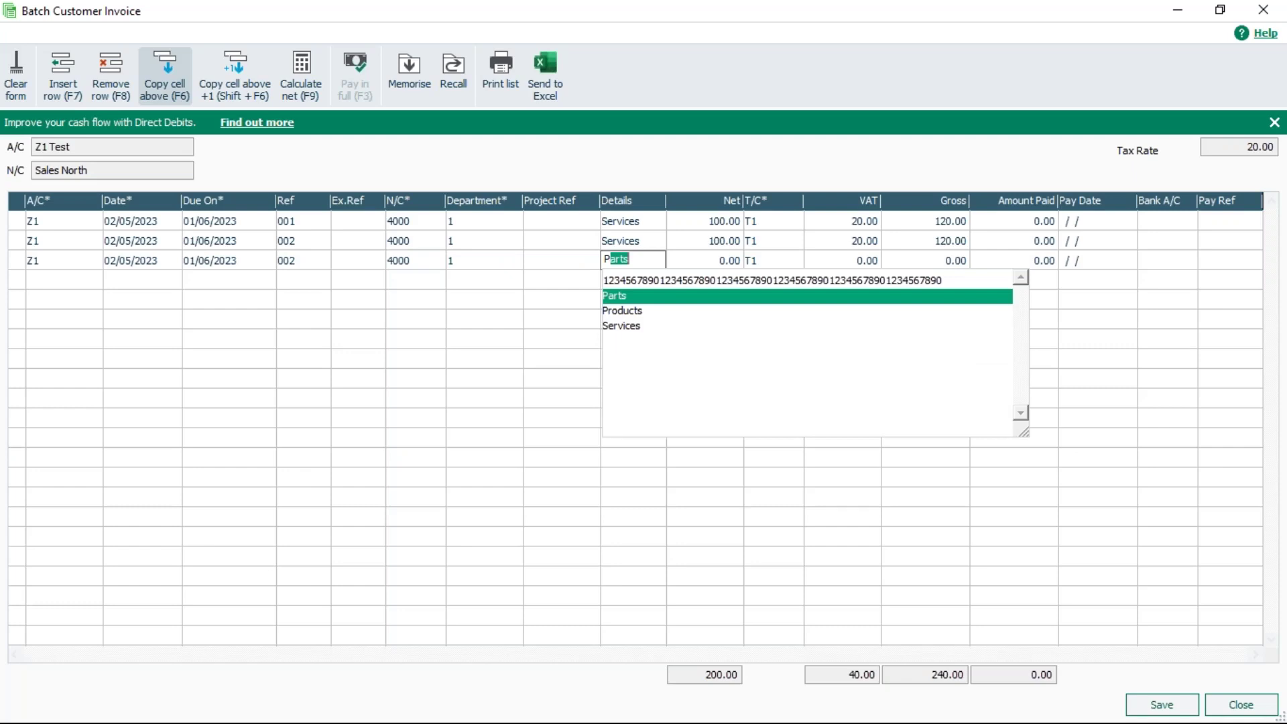
type("rodcuts")
key("BackSpace")
key("BackSpace")
key("BackSpace")
key("BackSpace")
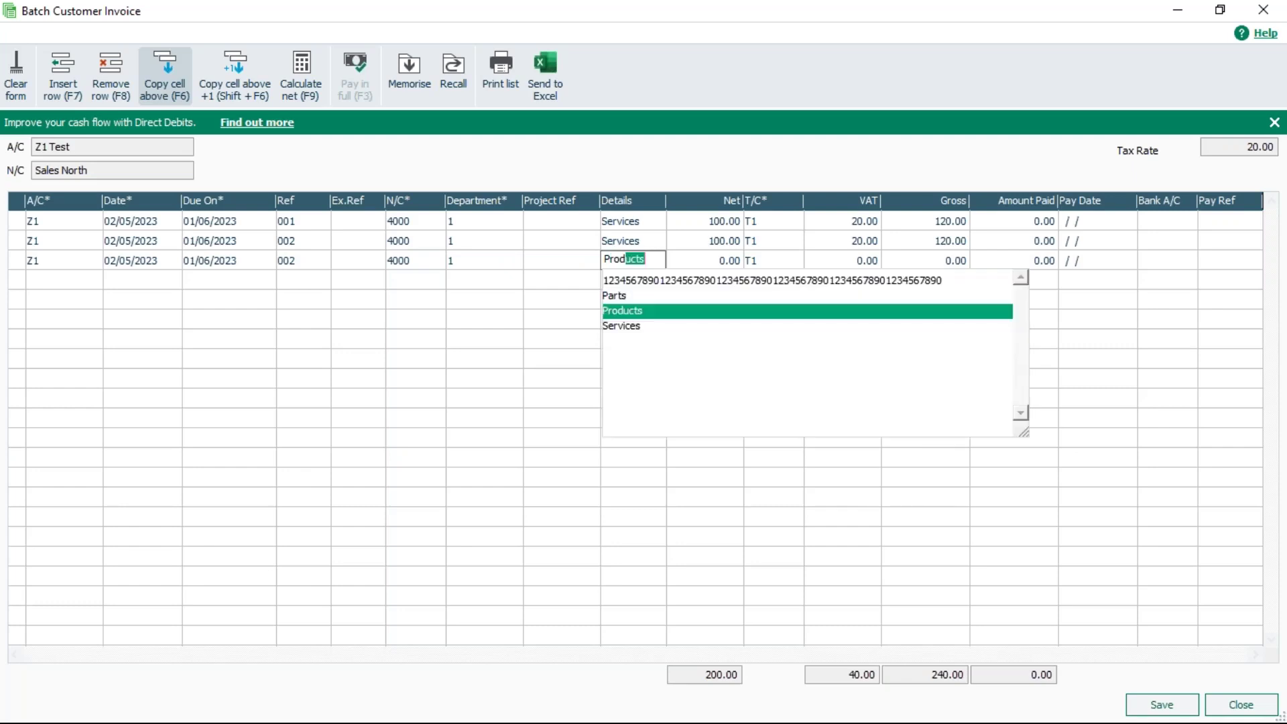
type("ucts")
key("Tab")
type("100")
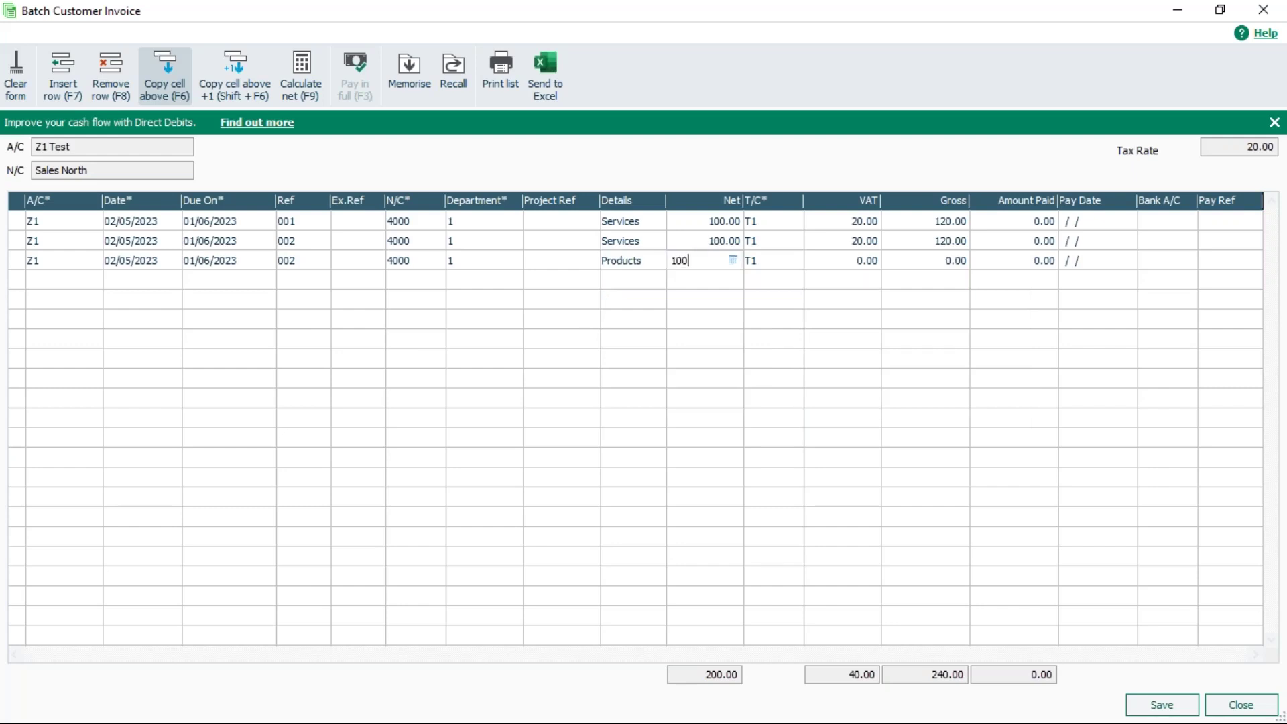
key("Tab")
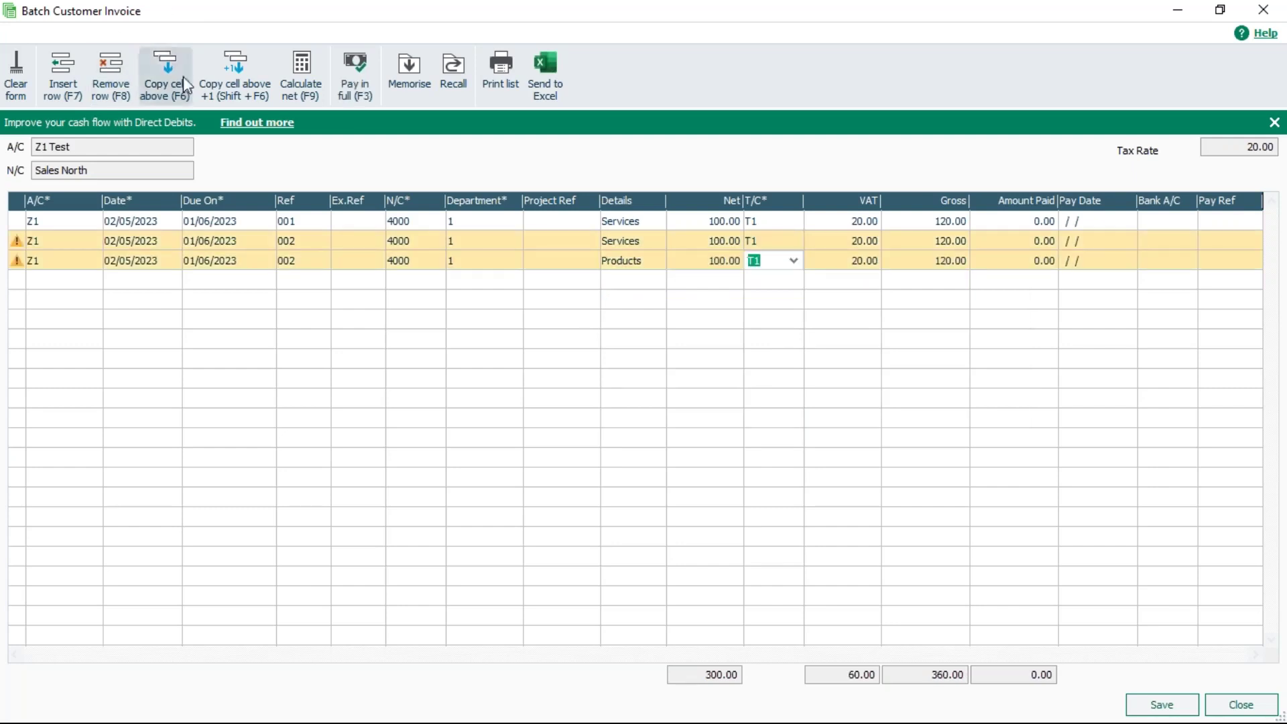
Change the third row's nominal code to 4001 and its Net amount to 80
mouse_move(17, 248)
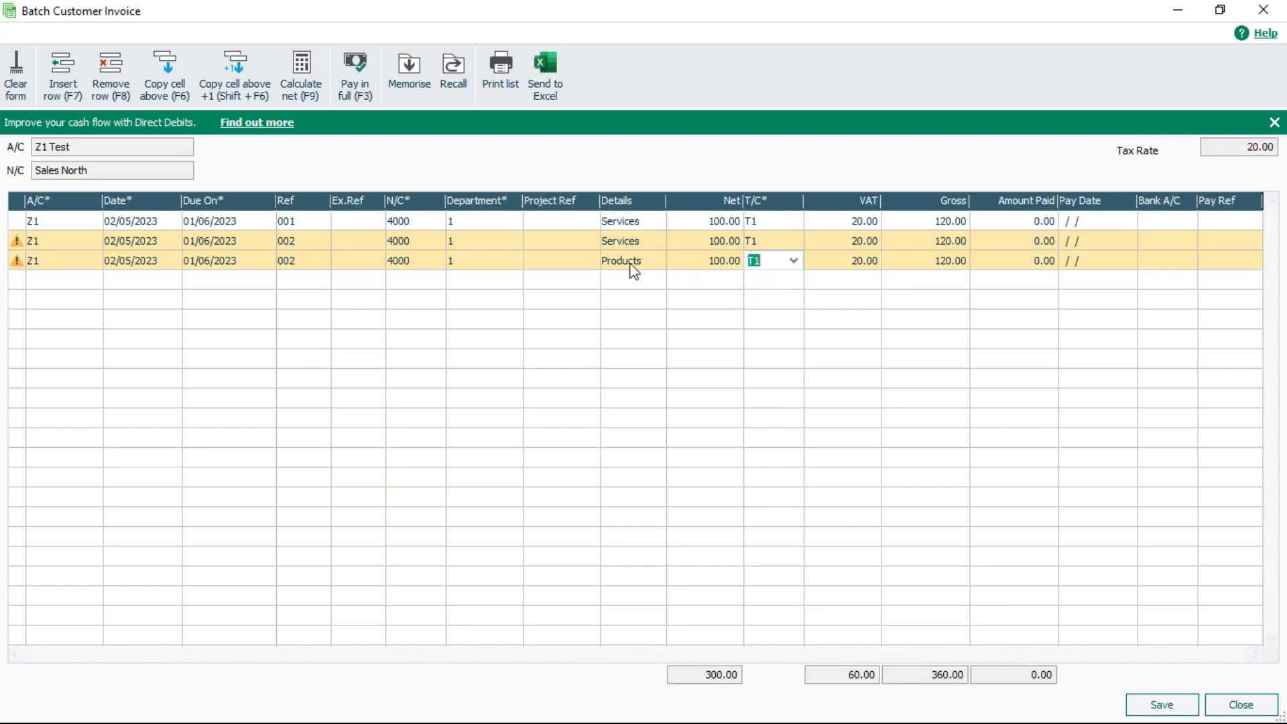
left_click(403, 262)
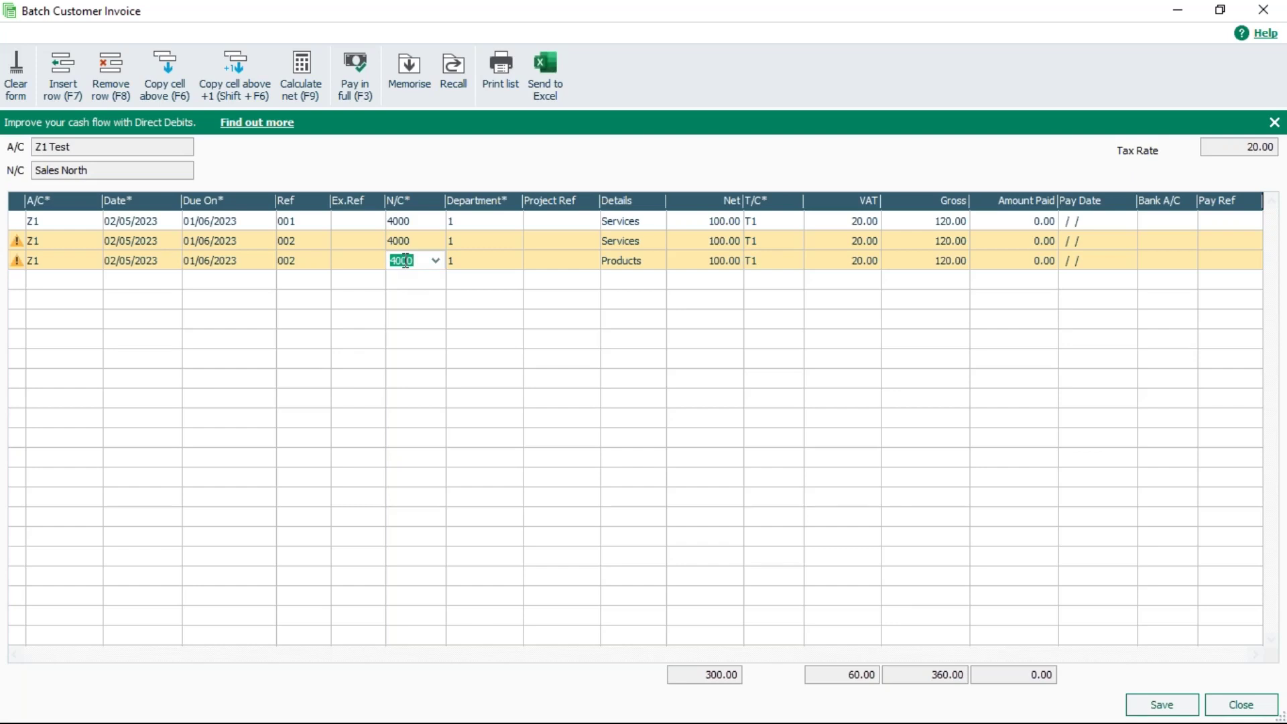
type("4001")
key("Tab")
left_click(713, 263)
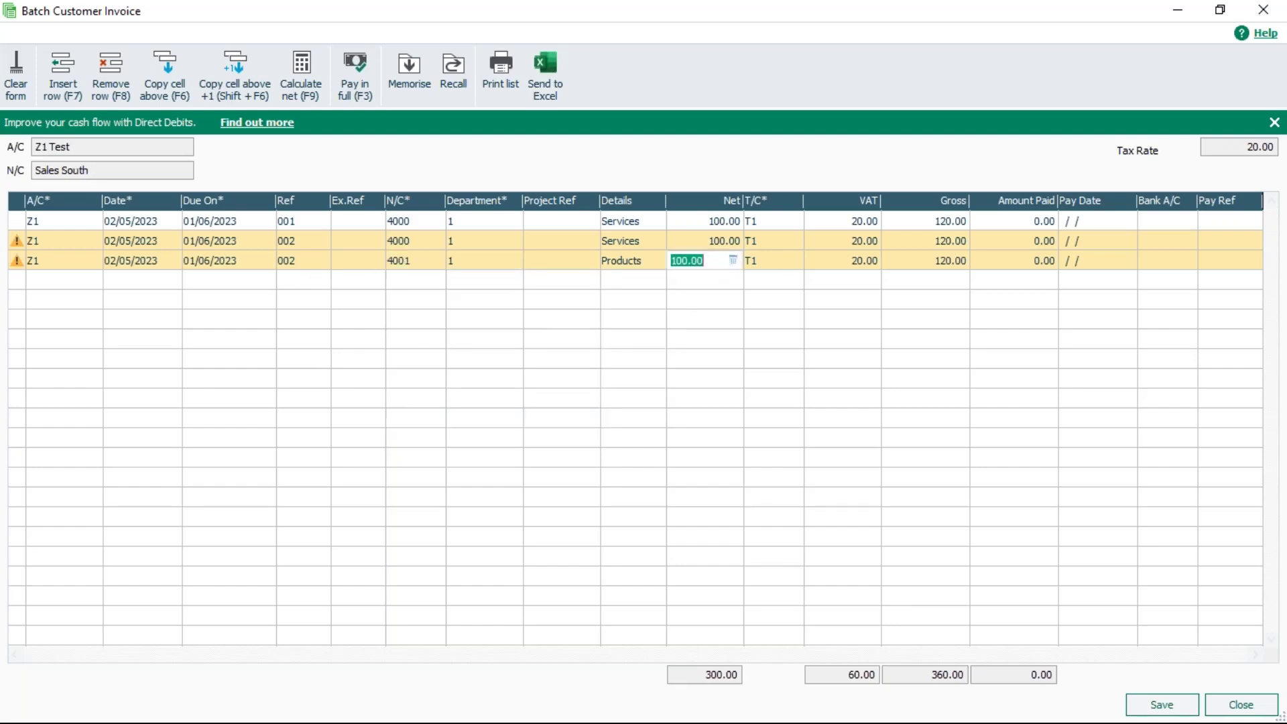
type("80")
key("Tab")
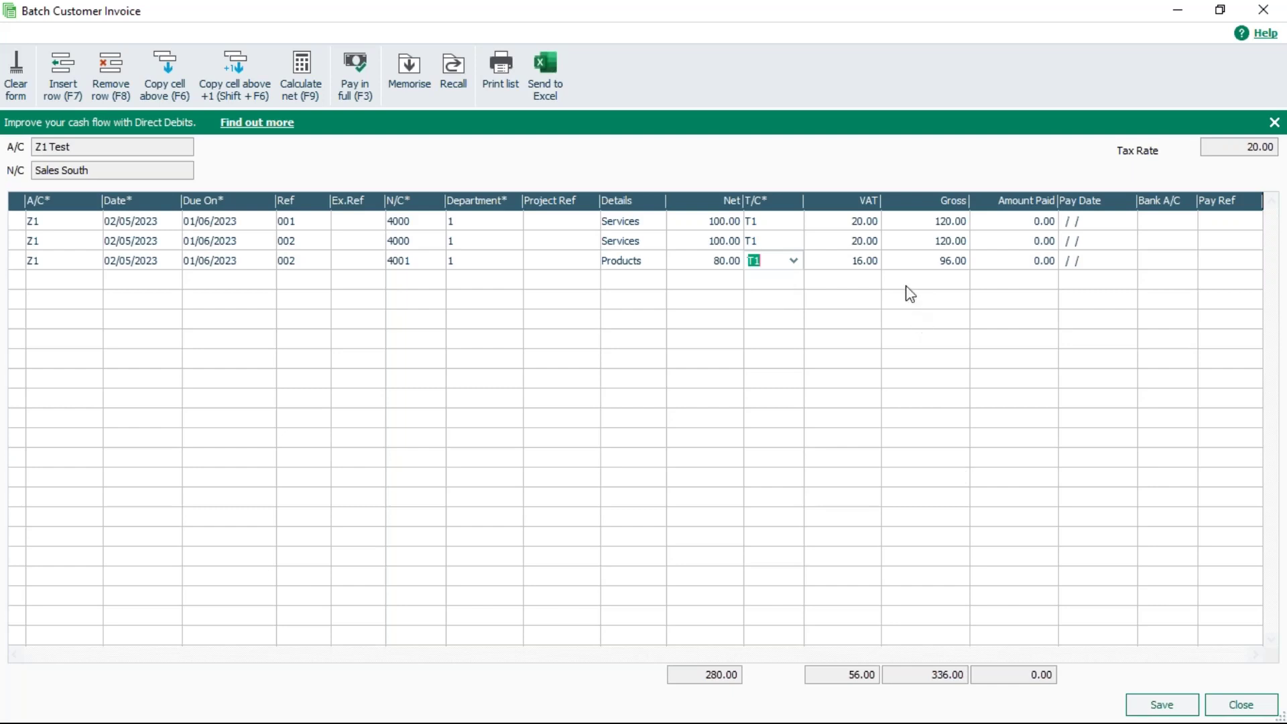
Save the batch of customer invoices and close the batch invoice window
left_click(1164, 709)
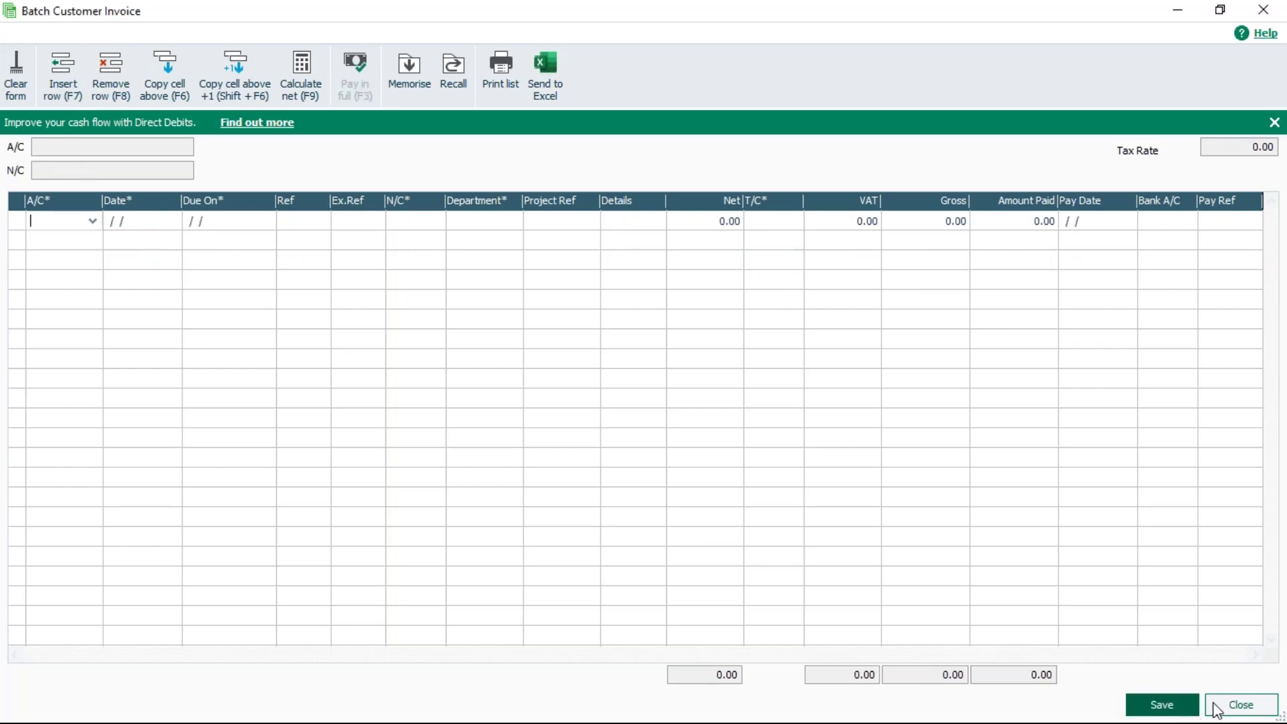
left_click(1247, 709)
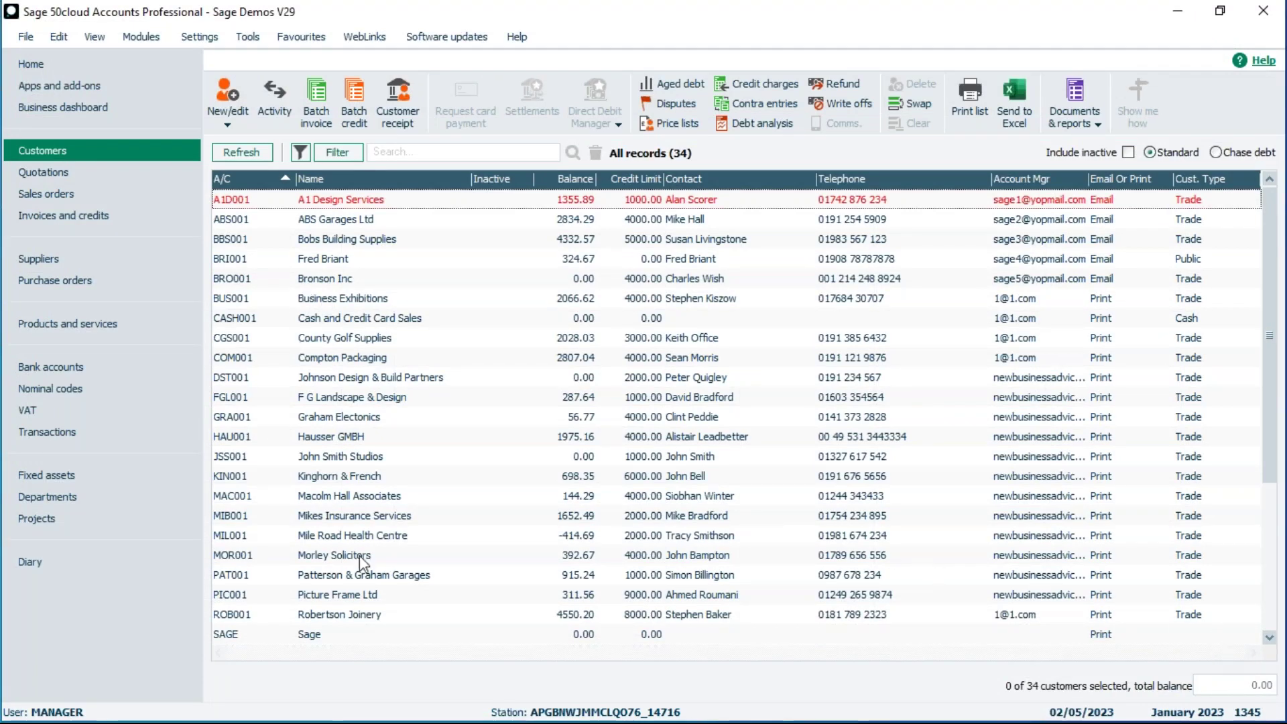
Find the Z1 Test customer in the customer list and open the activity in its record
scroll(430, 630, "down", 5)
scroll(428, 629, "down", 6)
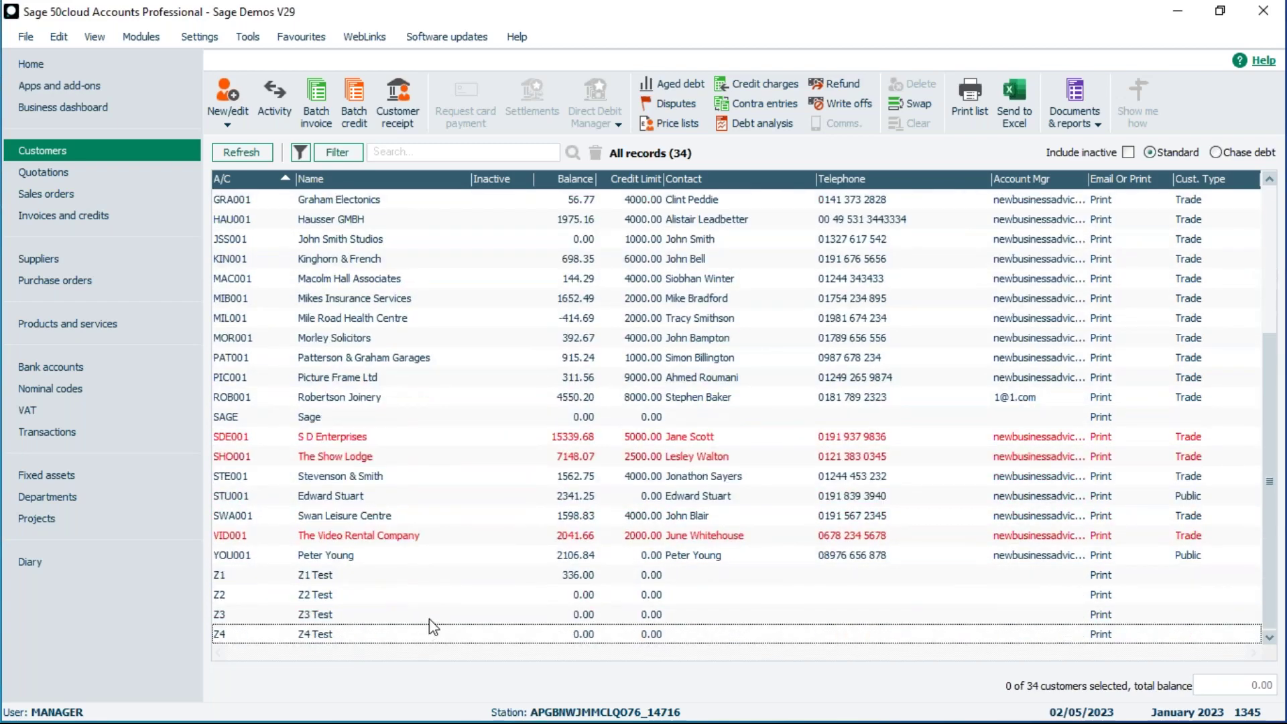
left_click(322, 576)
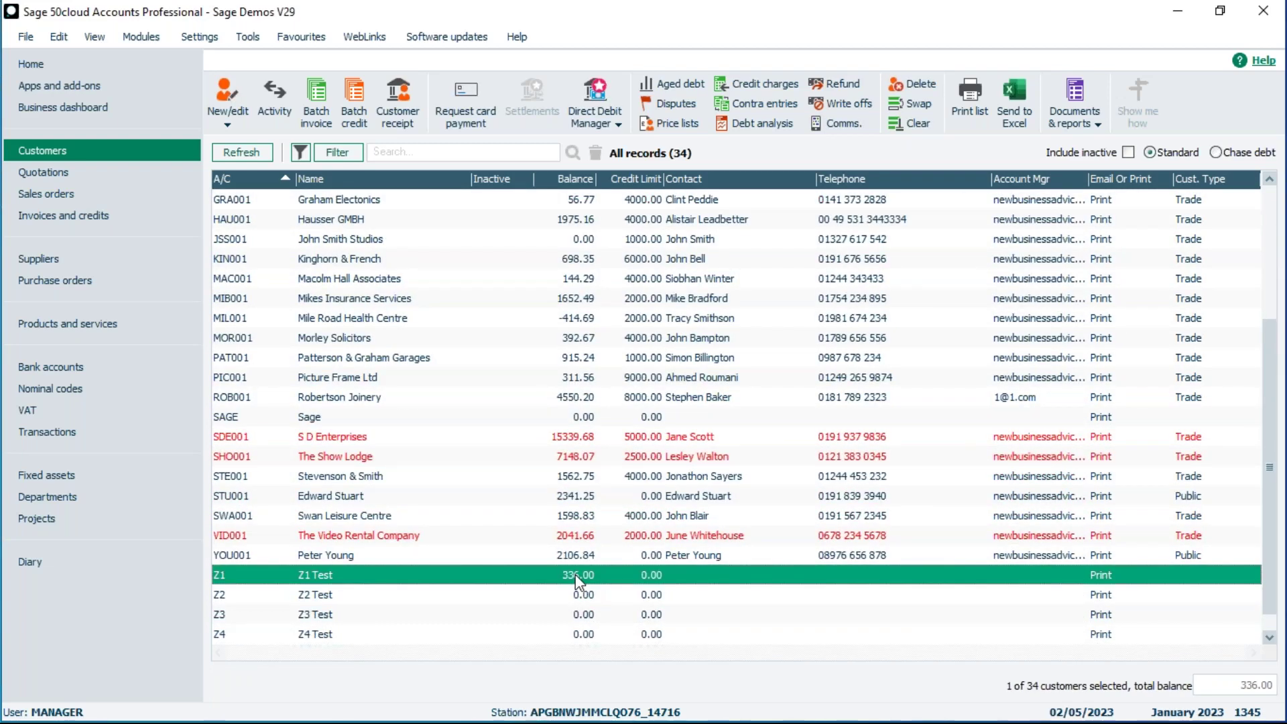
left_click(307, 580)
double_click(307, 584)
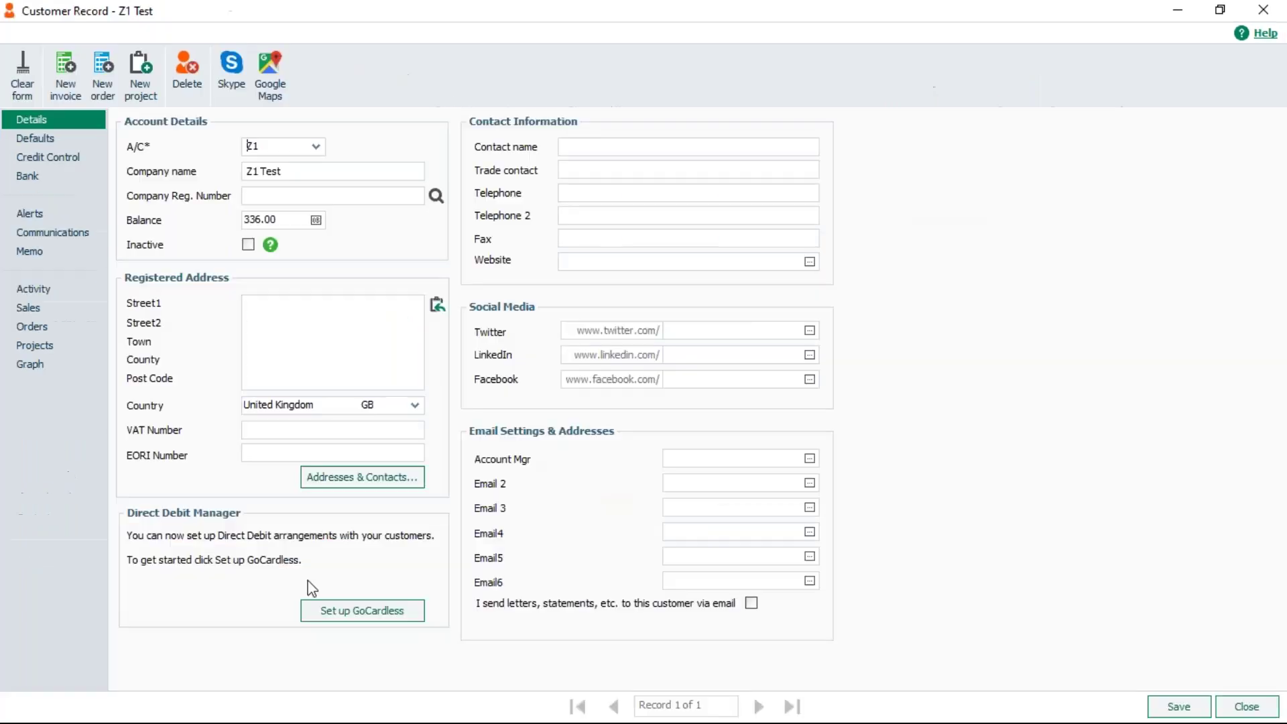
left_click(35, 291)
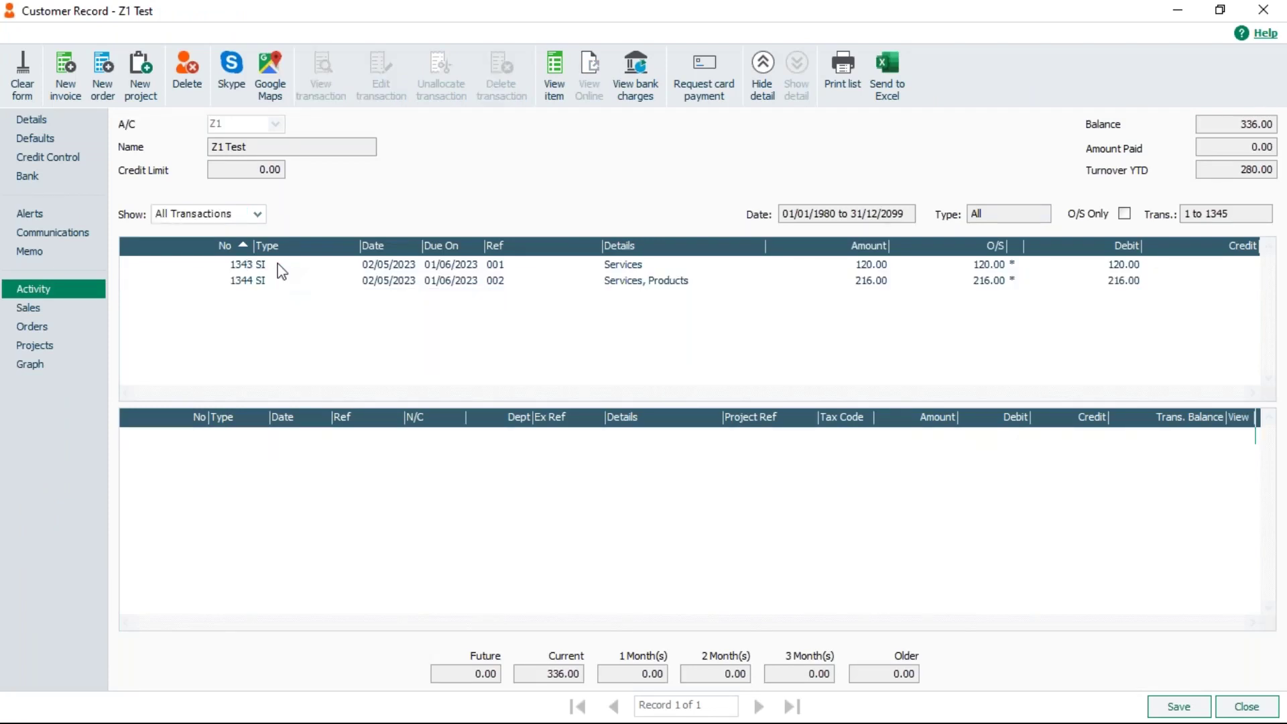
Examine the line items of invoices 001 and 002 in the customer's activity, hiding and reshowing the detail section
left_click(281, 268)
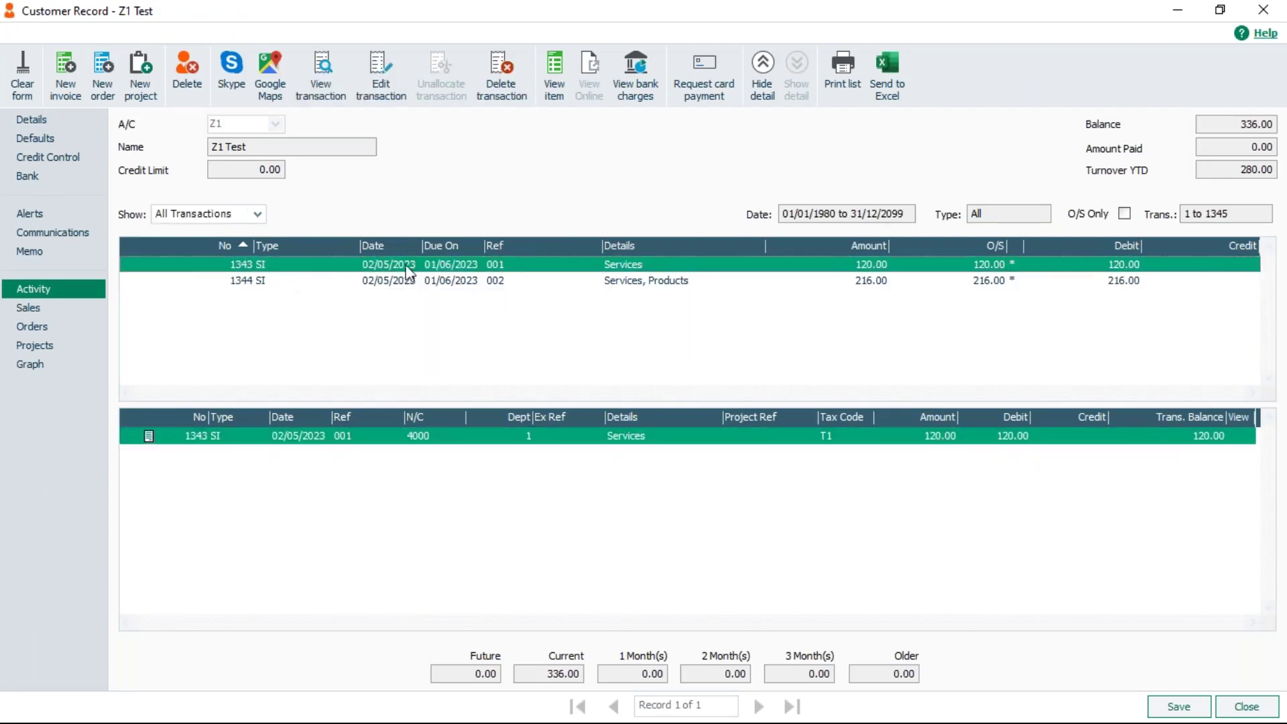
left_click(504, 282)
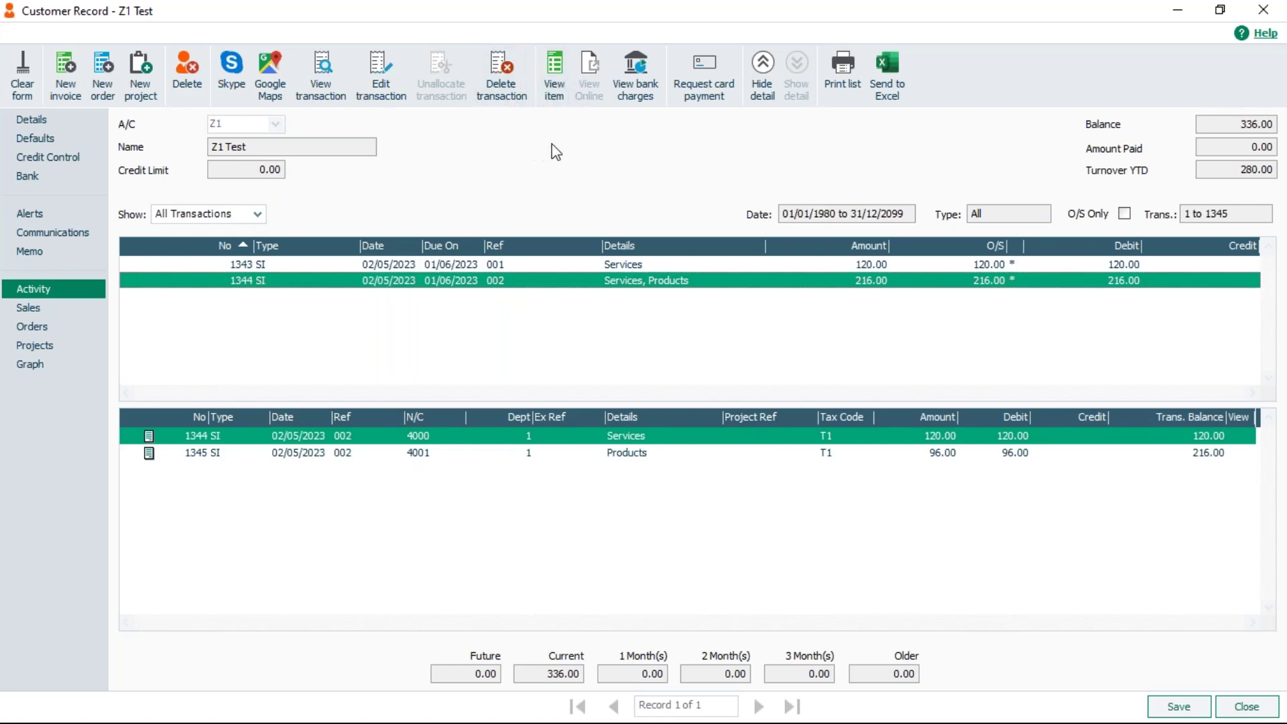
left_click(764, 67)
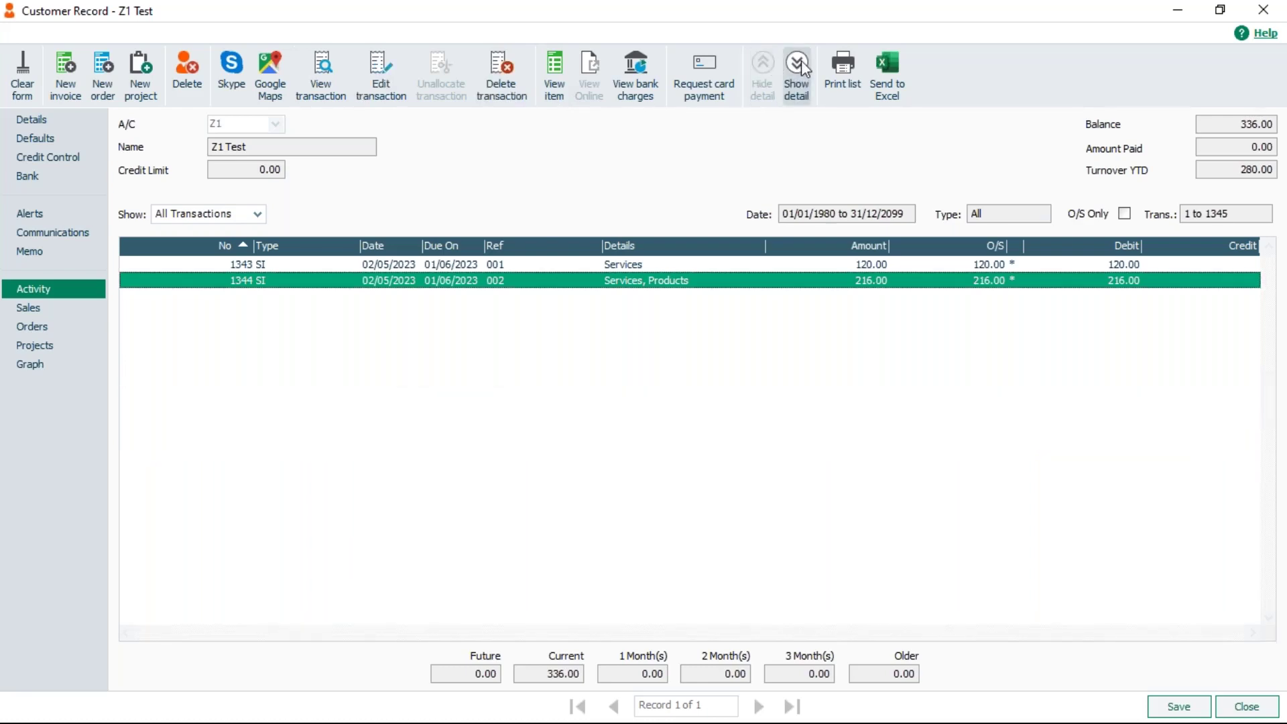
left_click(799, 67)
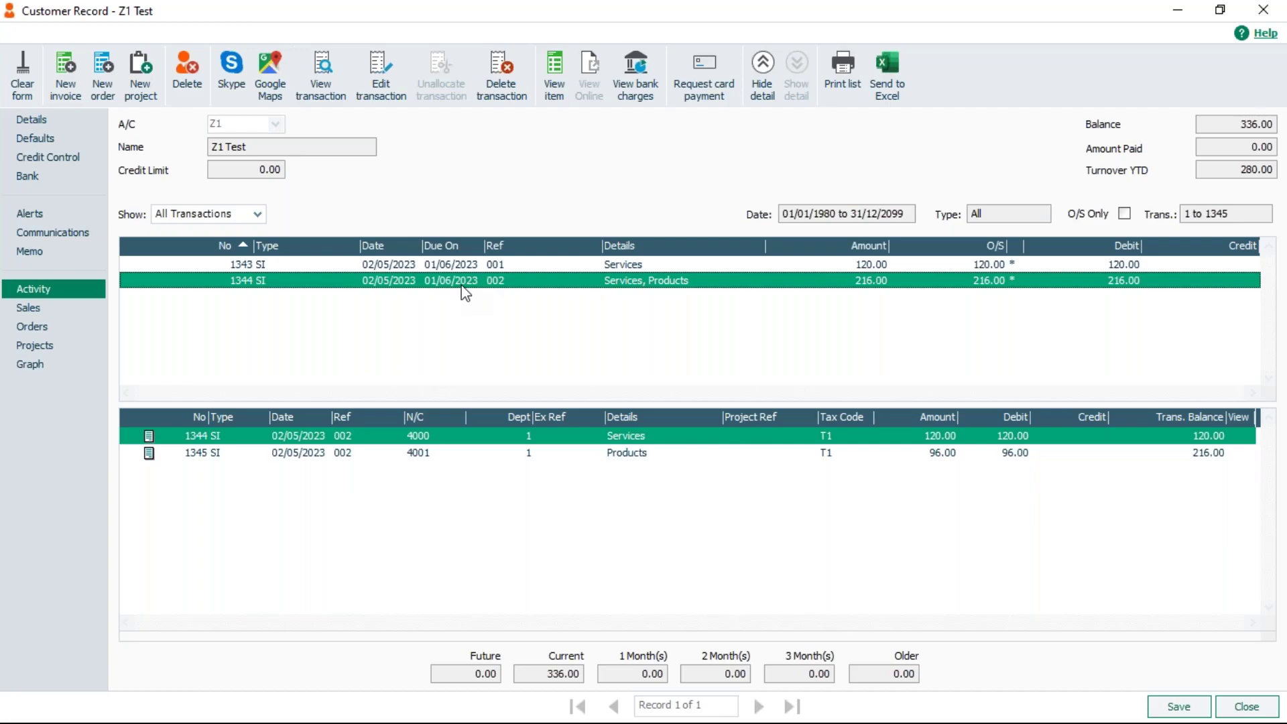
Close the customer record and open a new batch customer invoice for the selected Z1 Test account
left_click(1246, 706)
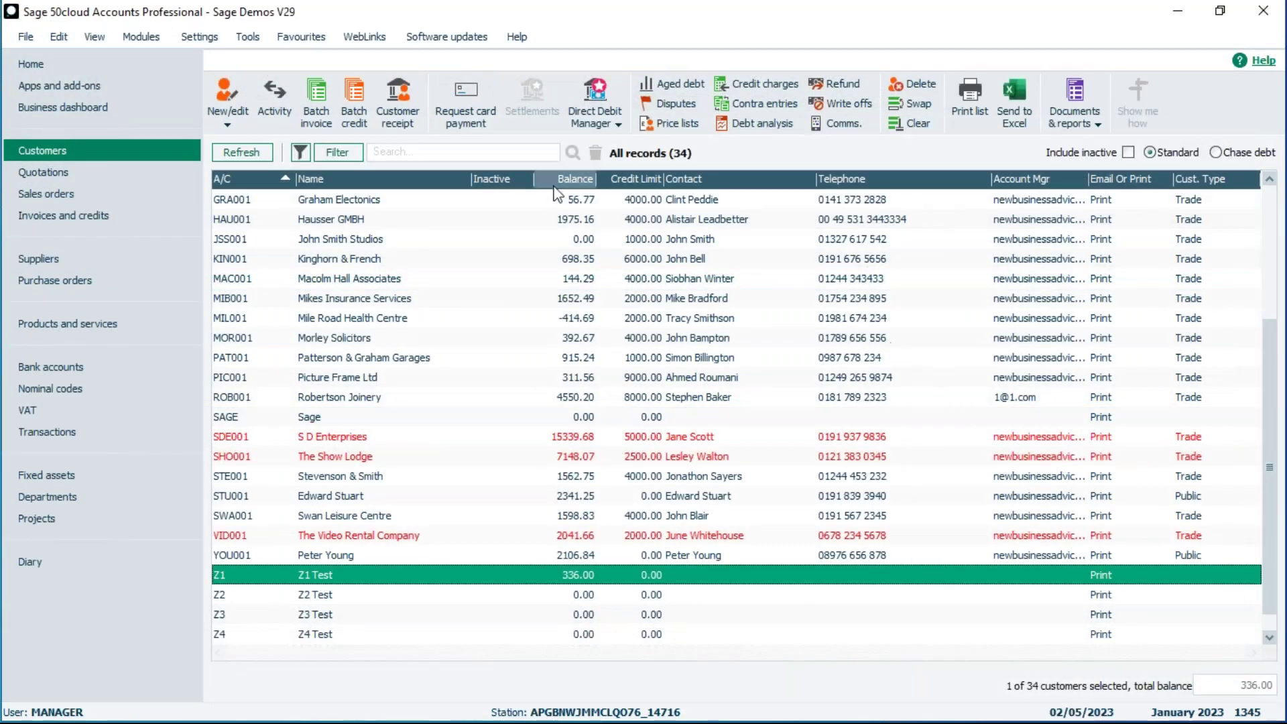
left_click(327, 120)
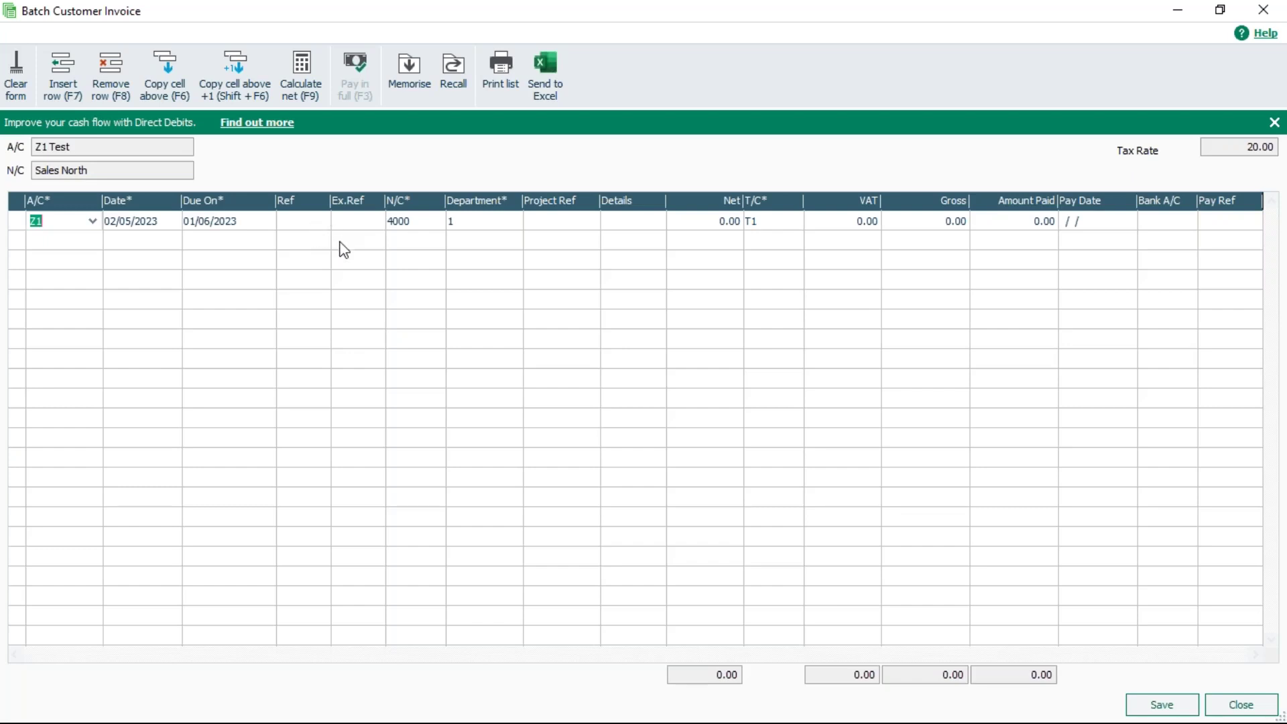
Hide the Ex.Ref and Amount Paid columns in the batch invoice grid
right_click(347, 207)
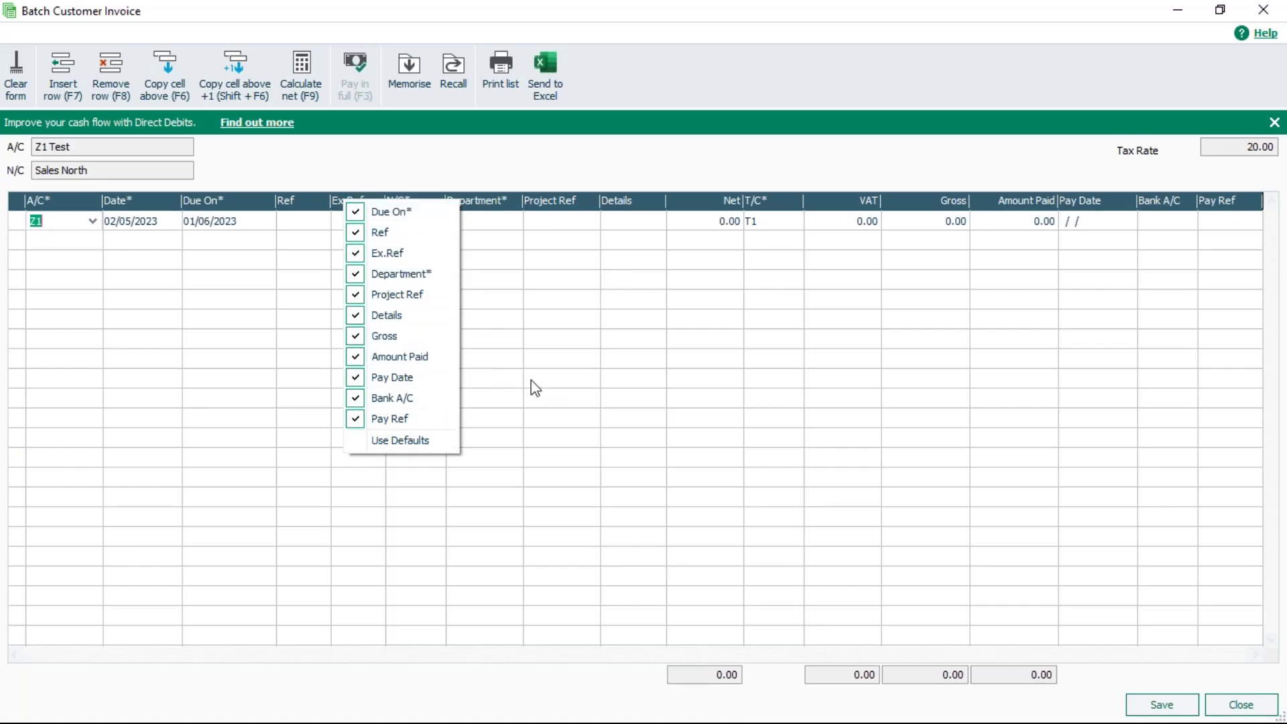
left_click(385, 253)
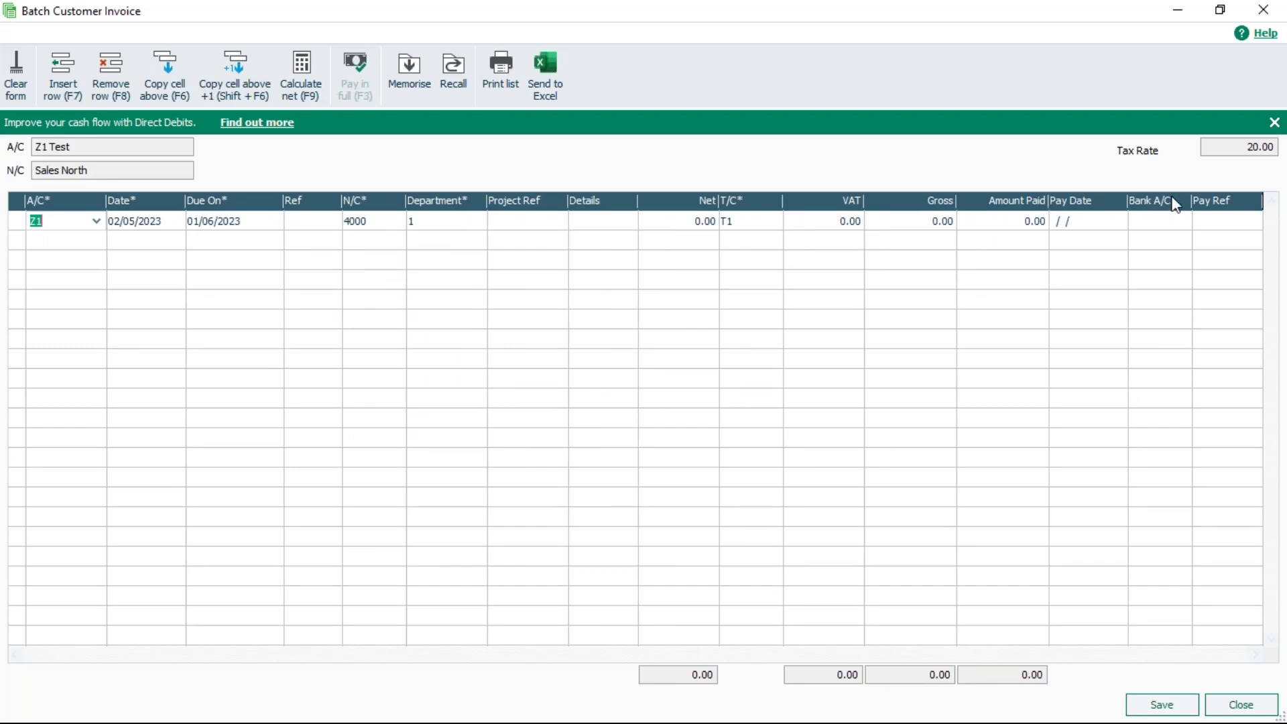
right_click(1037, 201)
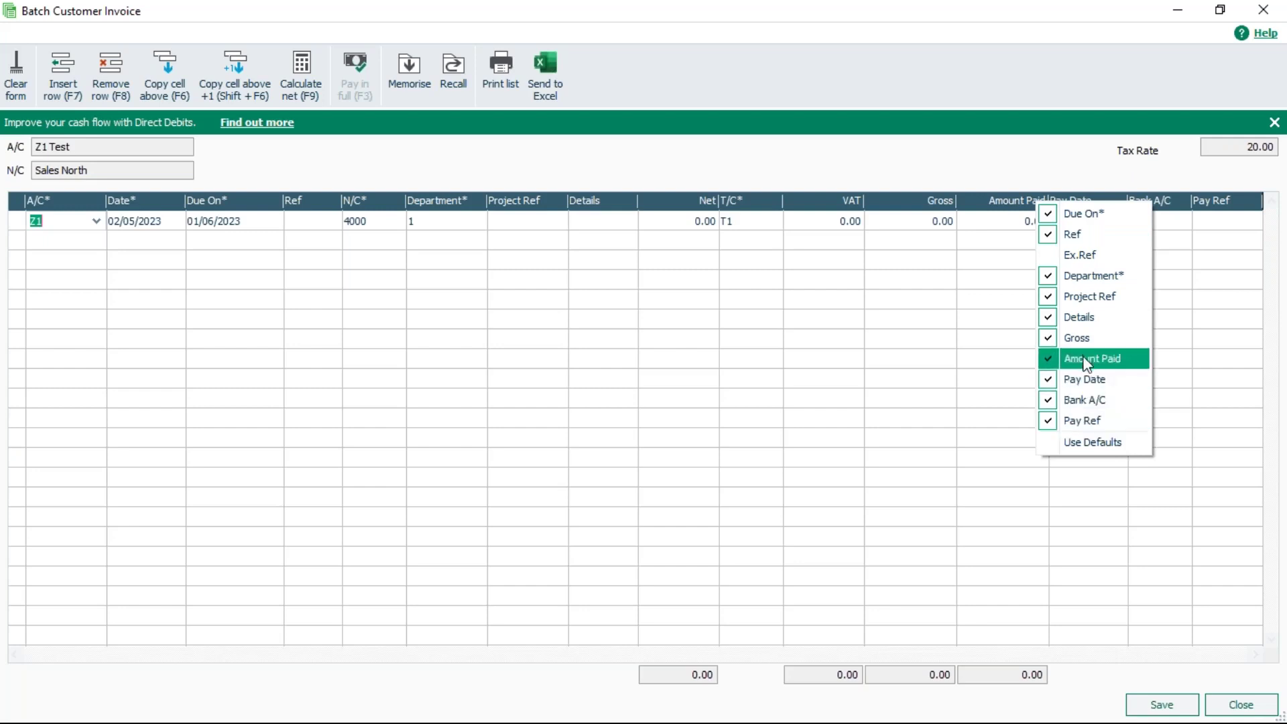
left_click(1086, 360)
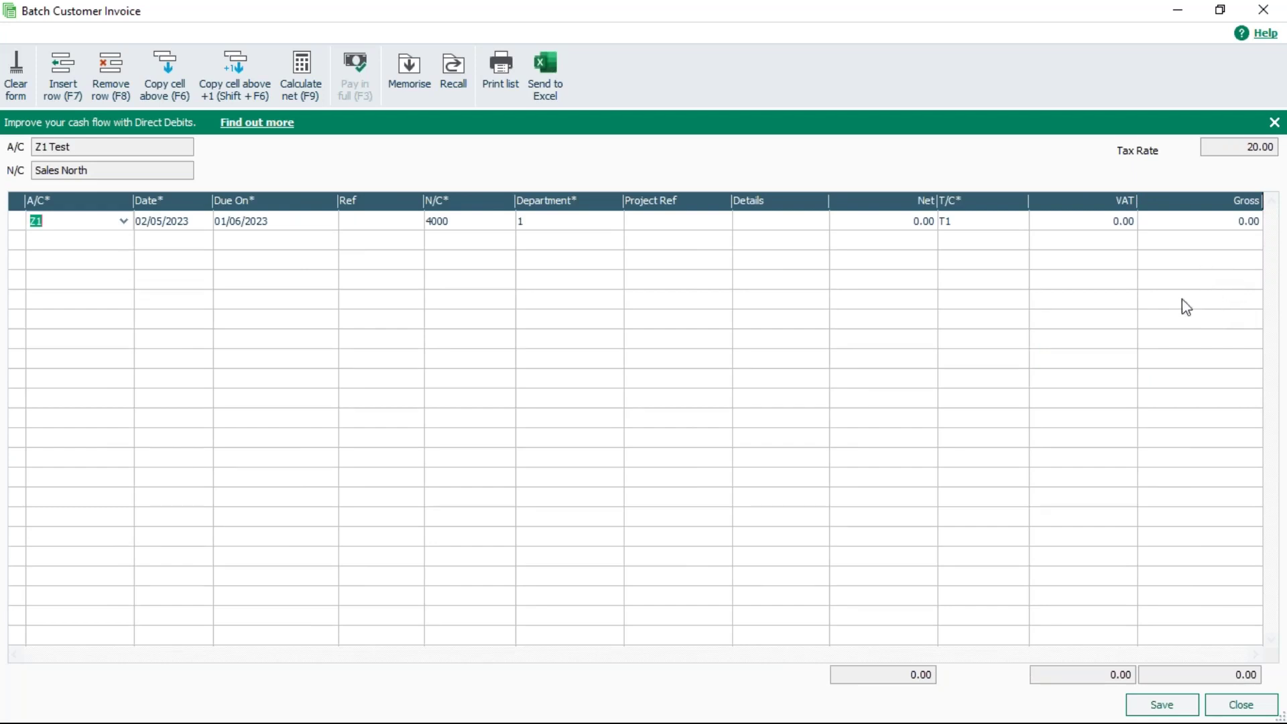
Show the Ex.Ref column again and restore the batch invoice grid to its default columns
right_click(1174, 204)
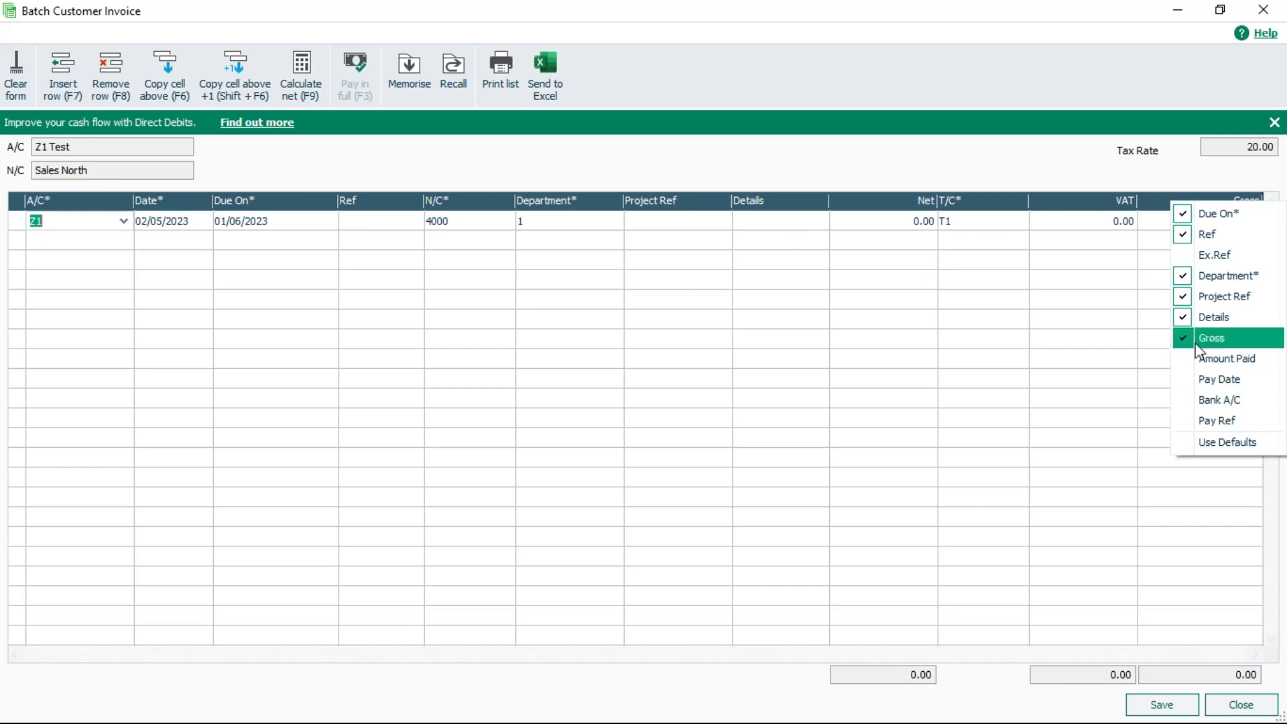
left_click(1200, 255)
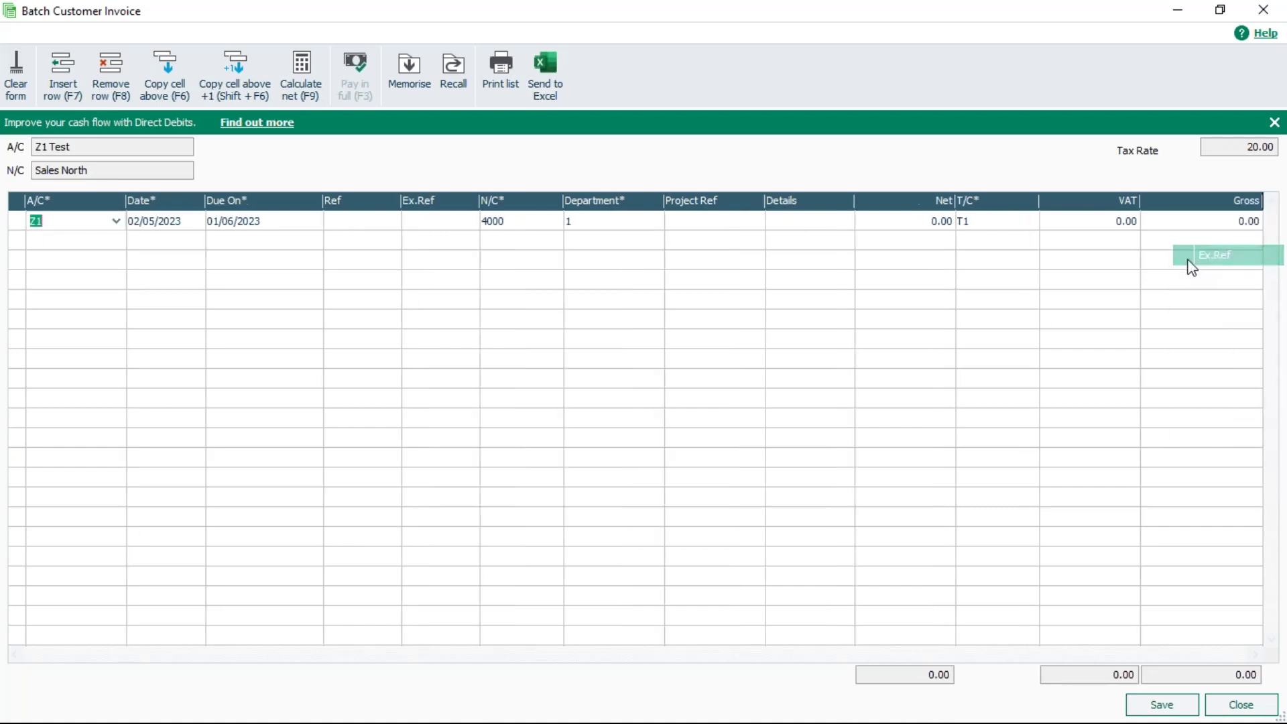
right_click(1199, 209)
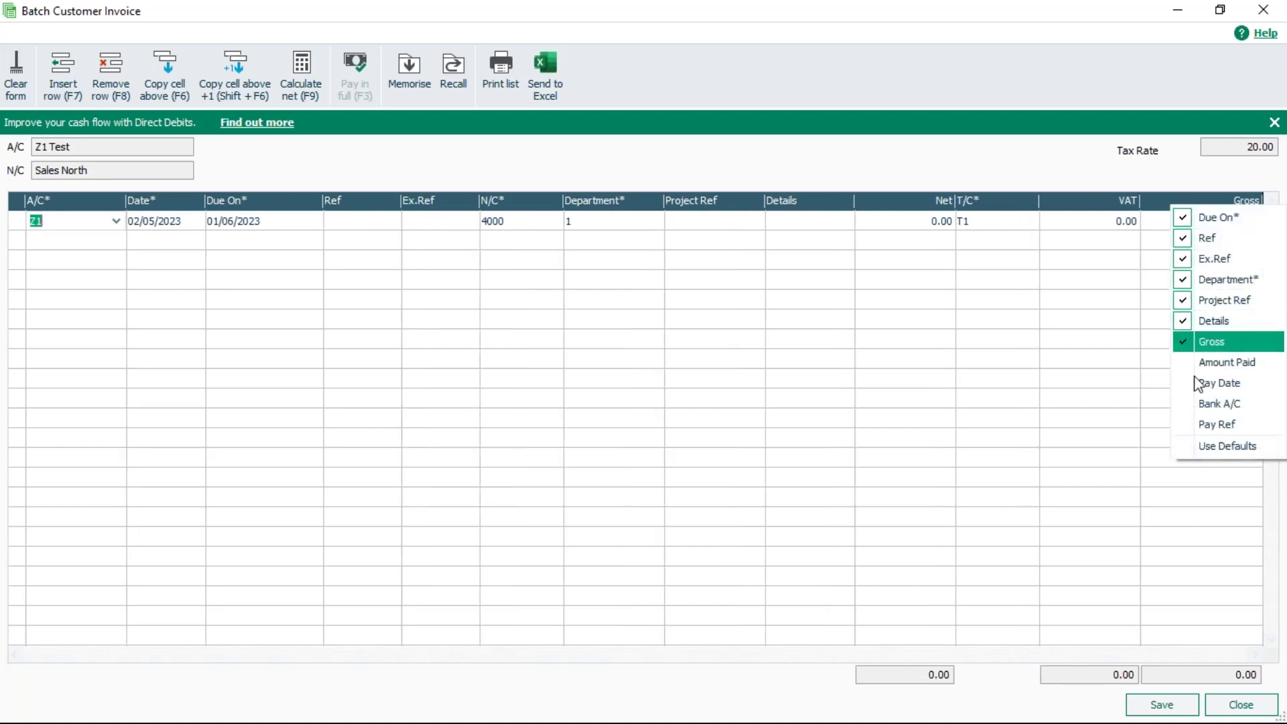
left_click(1227, 447)
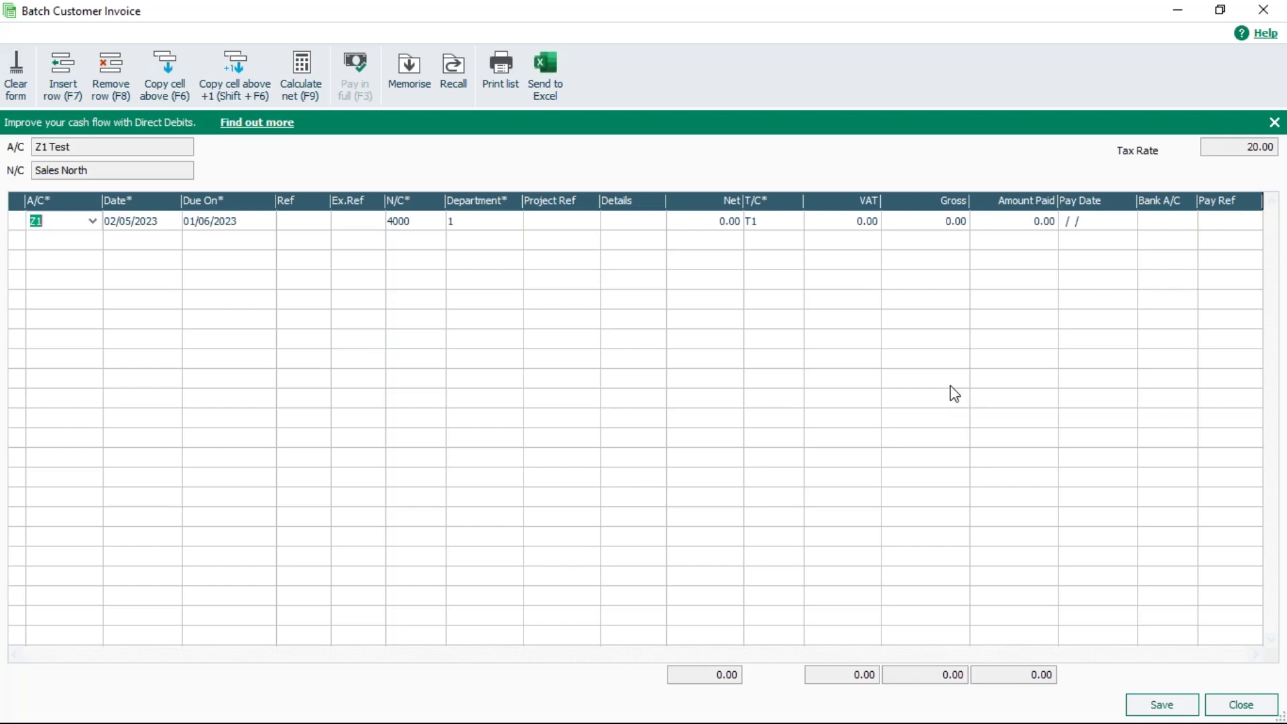
Hide the Department column and set the first row's Ref to 003
right_click(487, 205)
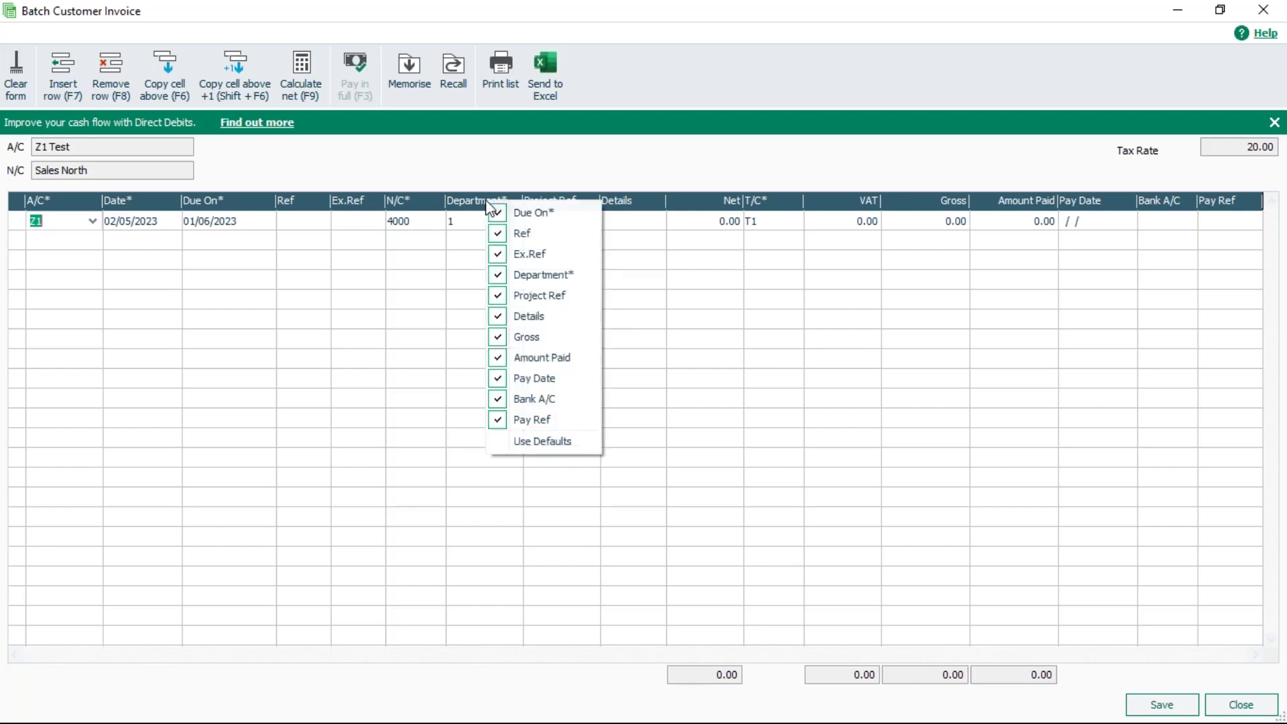
left_click(518, 276)
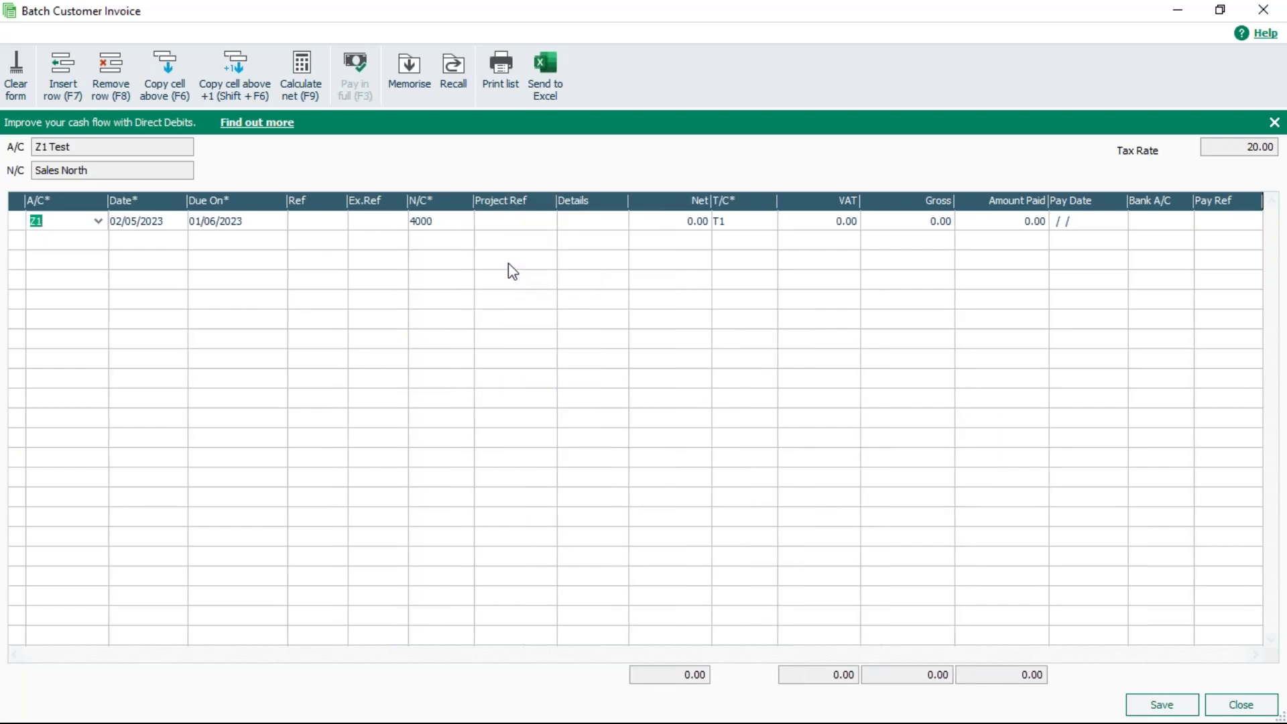
left_click(314, 220)
type("003")
key("Tab")
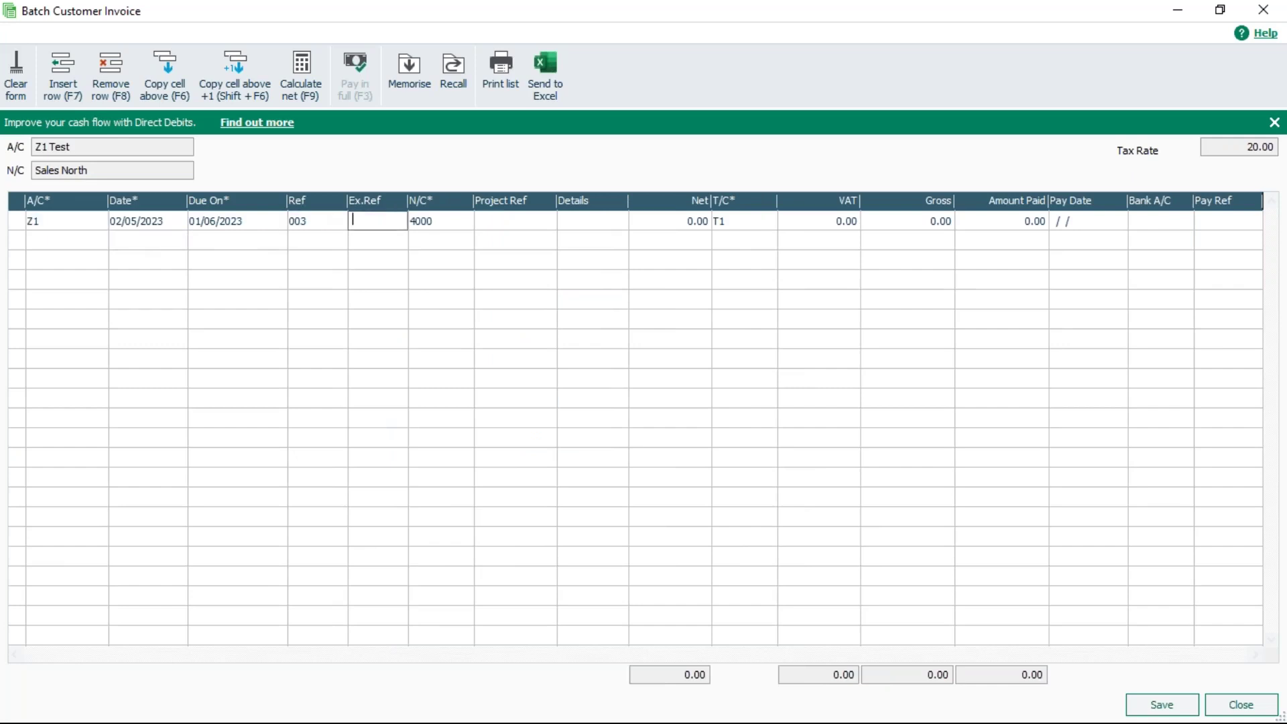
Enter Test as the first row's details and 200 as its net amount, save the batch customer invoice and close it
key("Tab")
key("Tab")
left_click(592, 220)
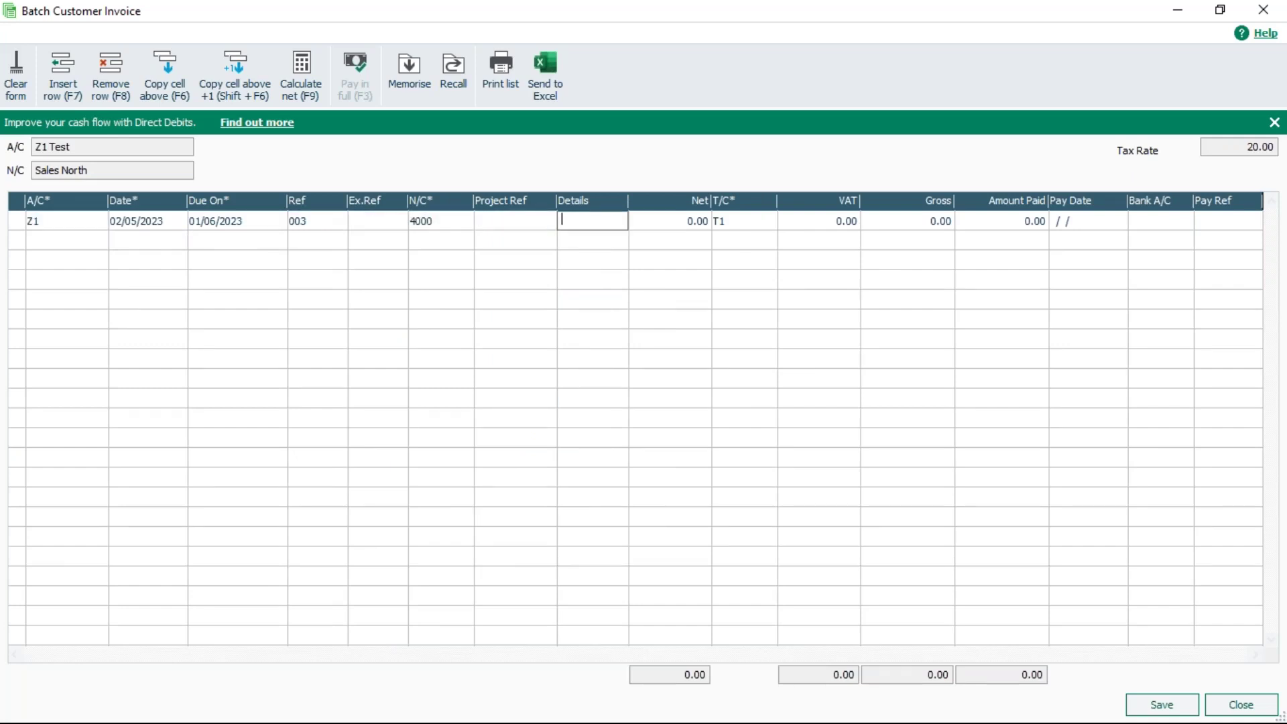
type("Test")
left_click(671, 221)
type("200")
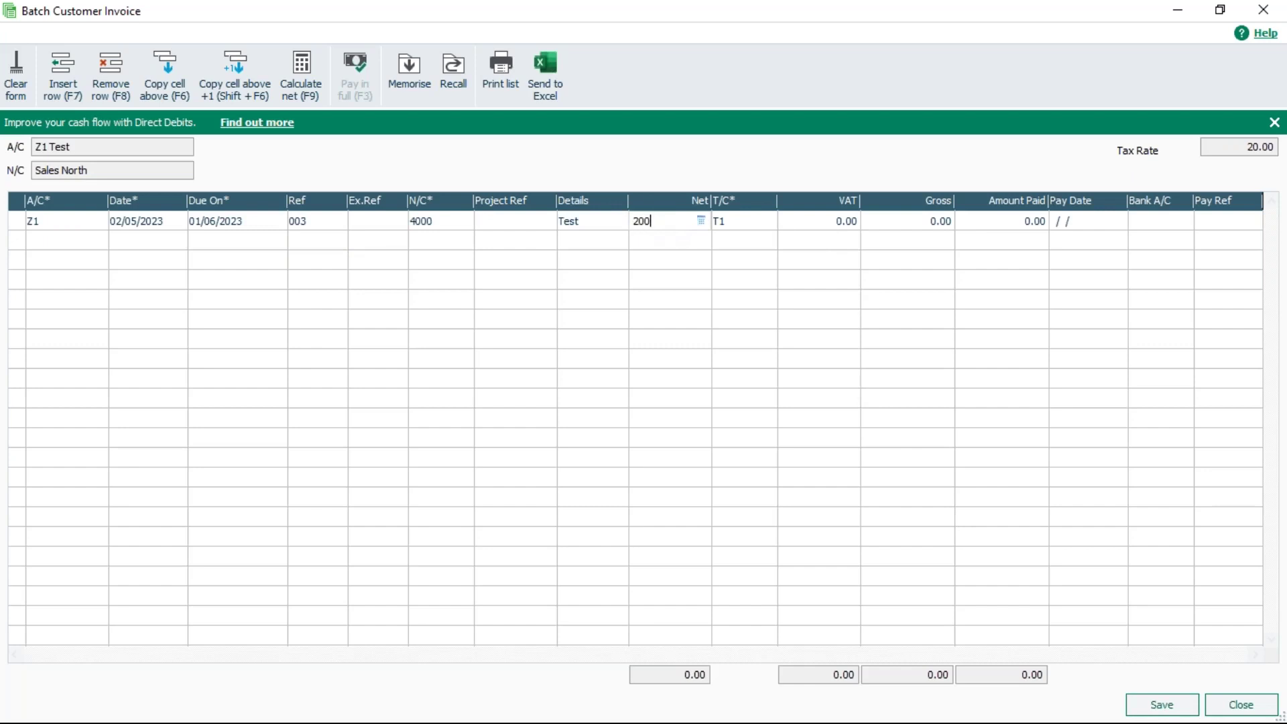
key("Tab")
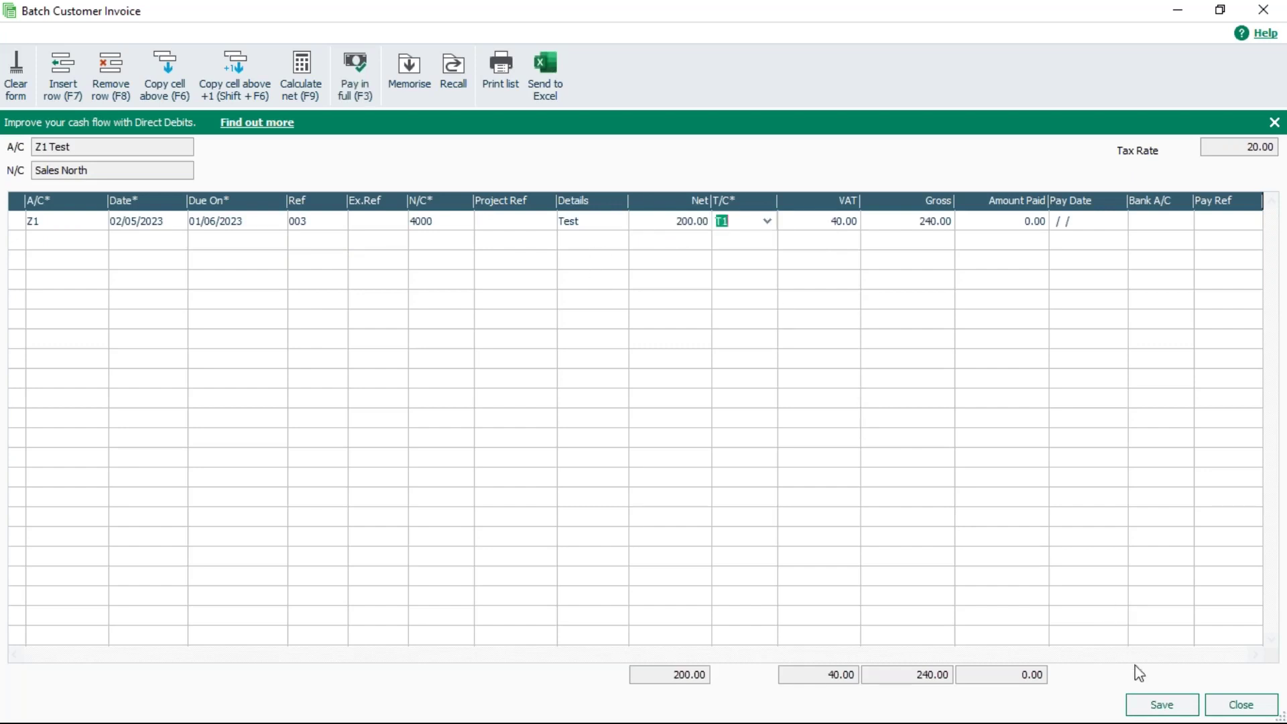
left_click(1169, 704)
left_click(1239, 705)
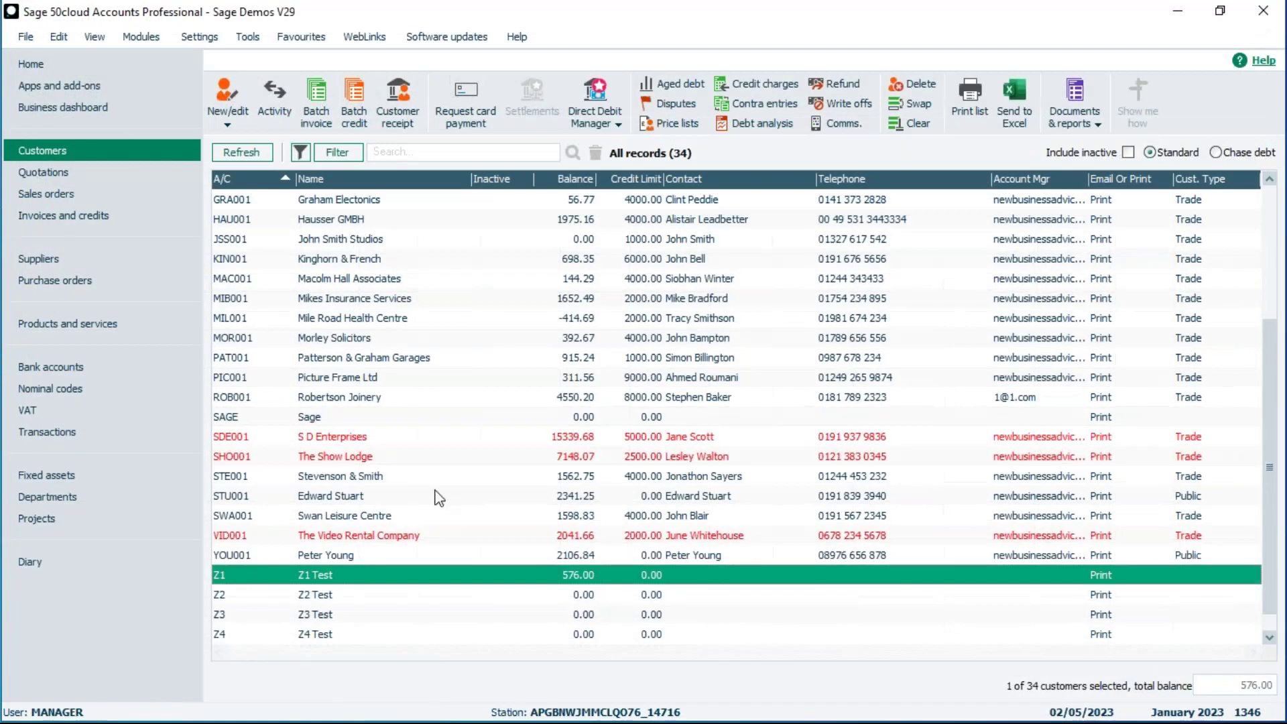
Open the Z1 Test customer record's activity and check the department on invoice 003
double_click(333, 578)
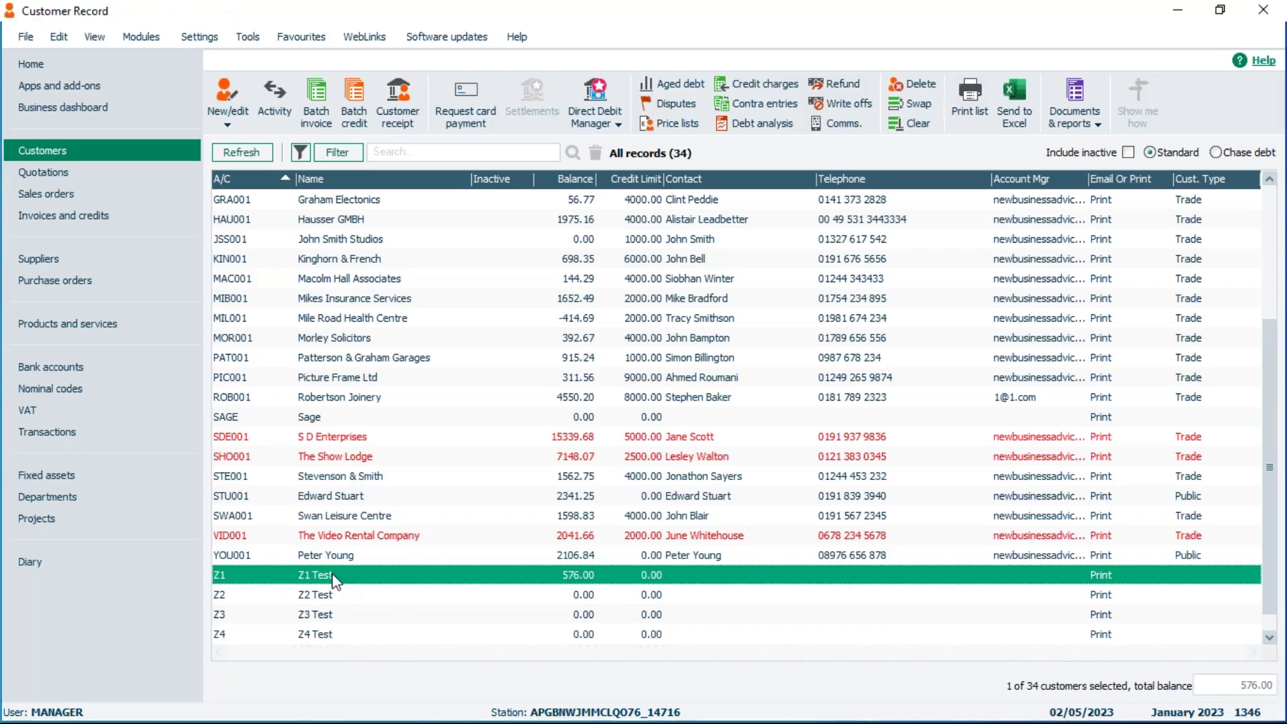
left_click(38, 289)
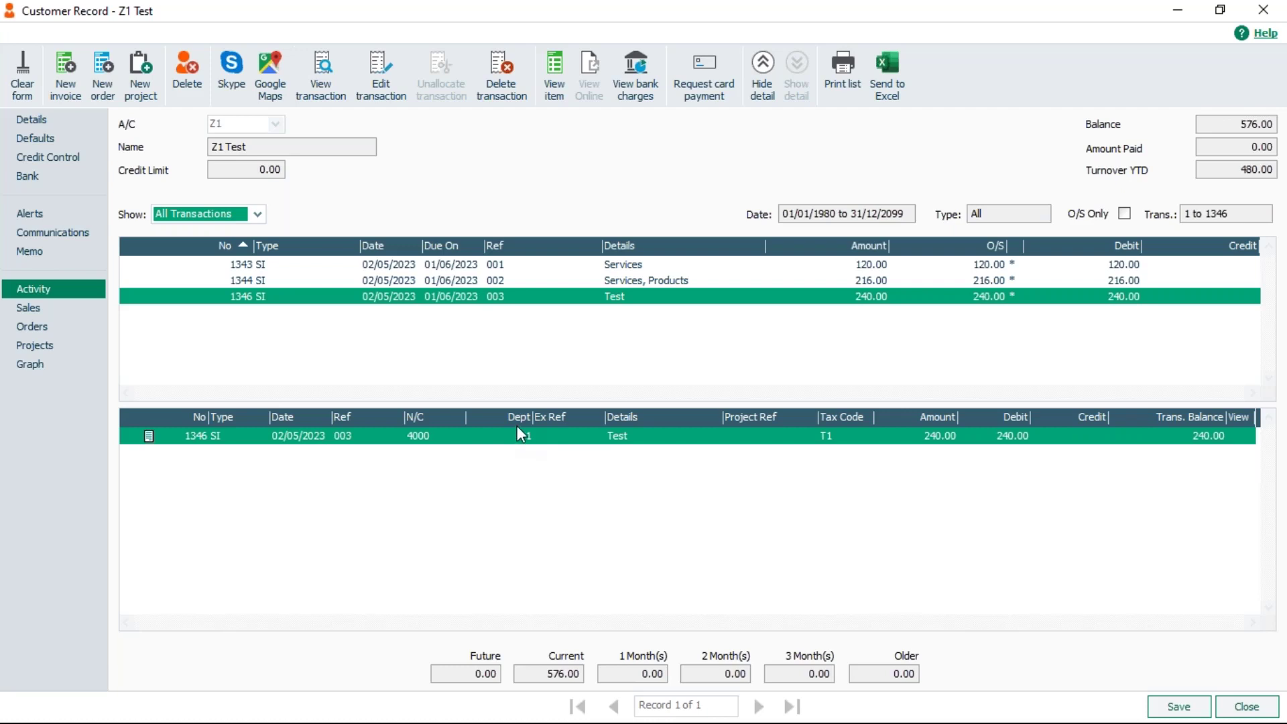
type("1")
left_click(1228, 722)
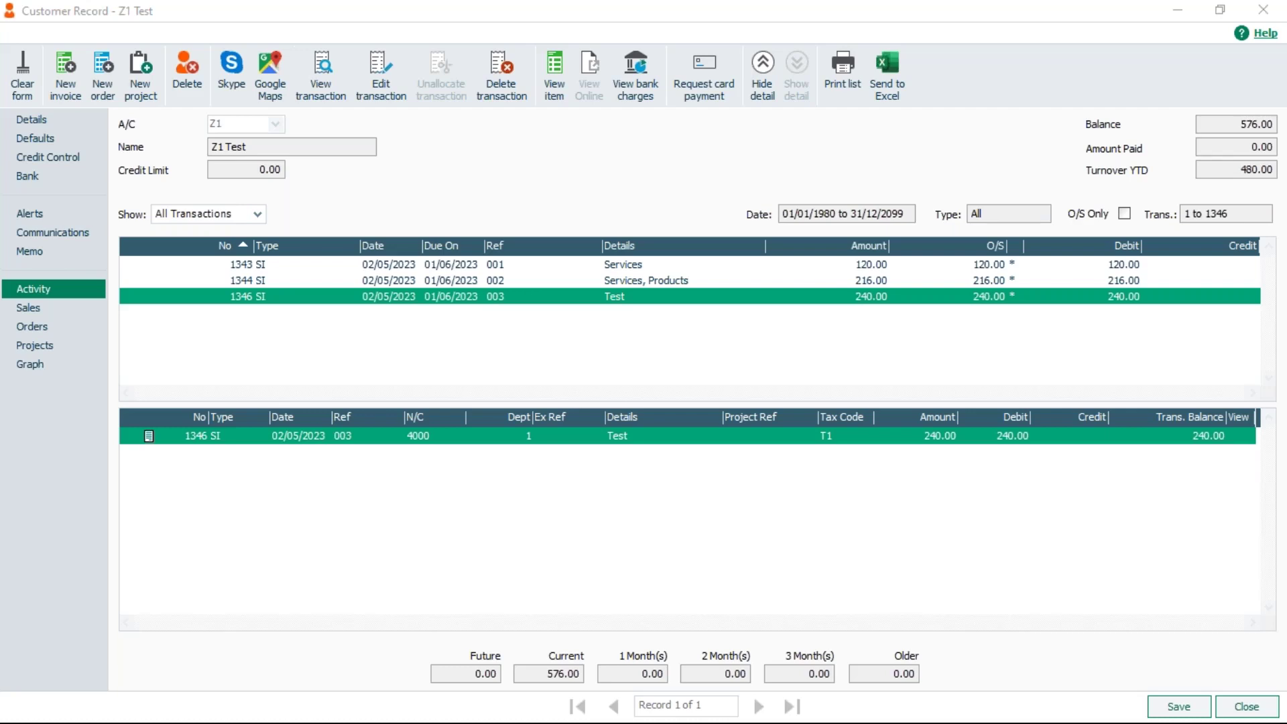
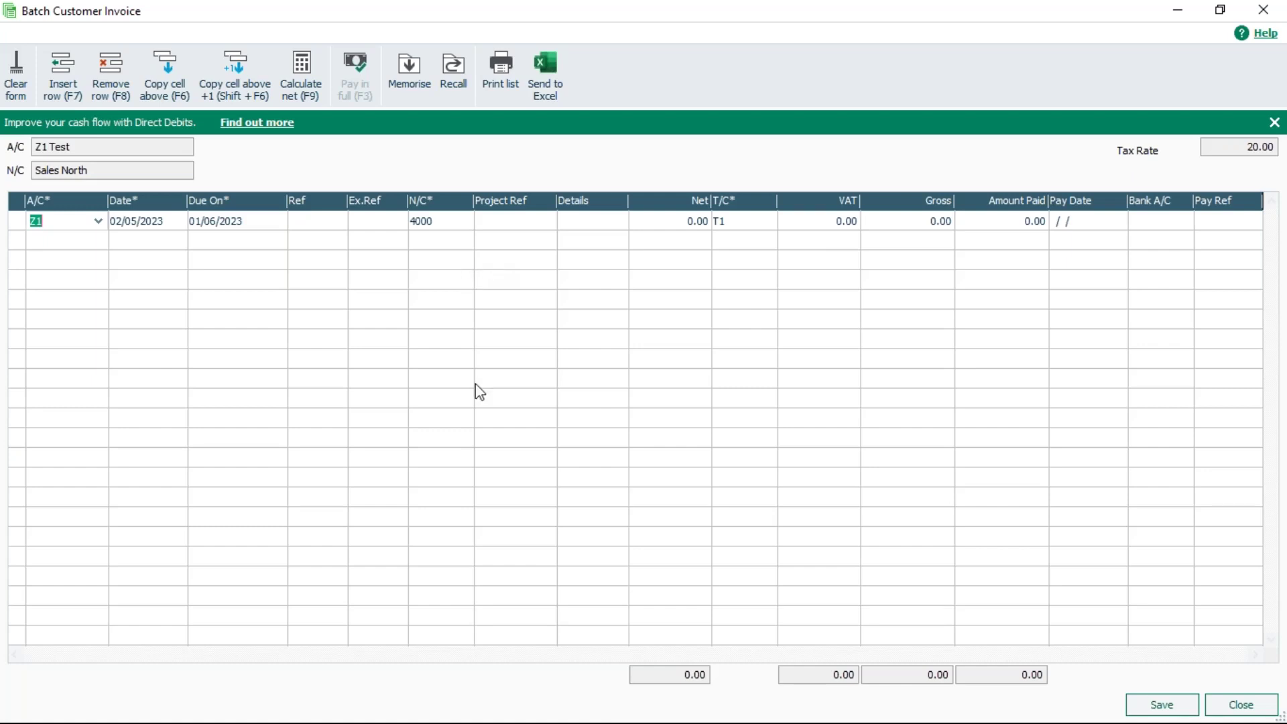
Close the blank batch customer invoice without saving and open a customer receipt for account Z1
left_click(1266, 710)
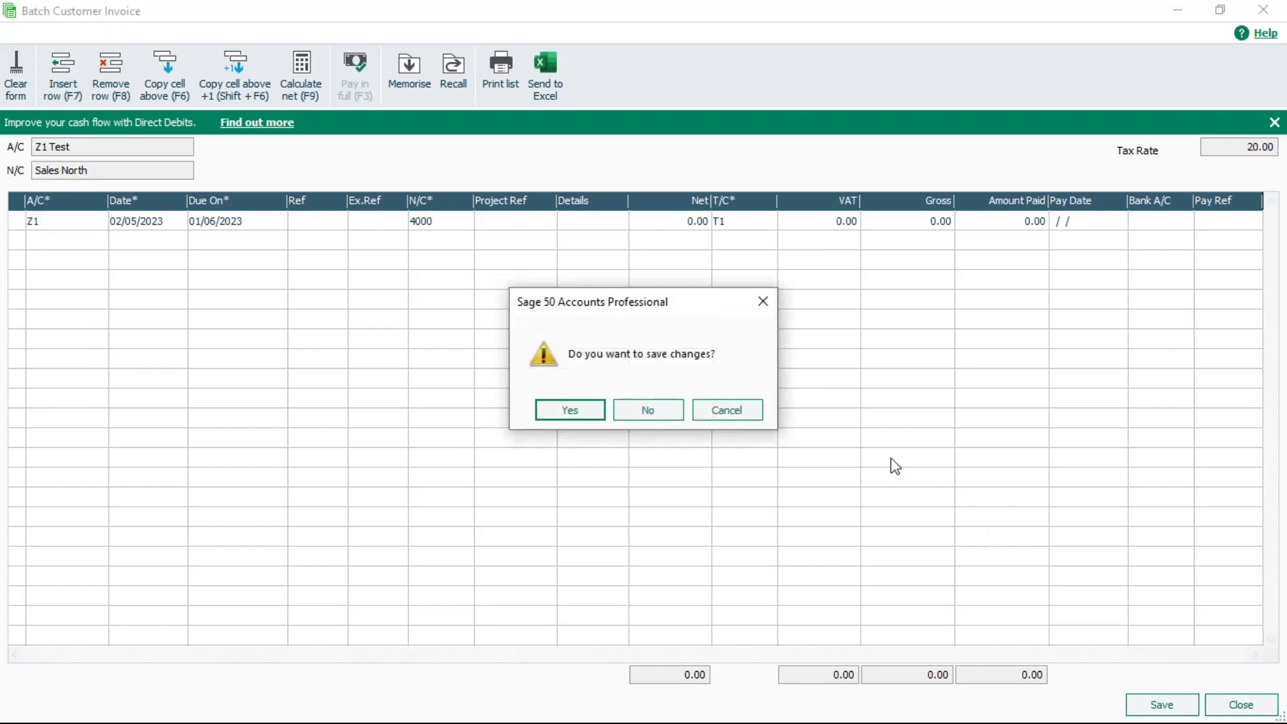
left_click(664, 410)
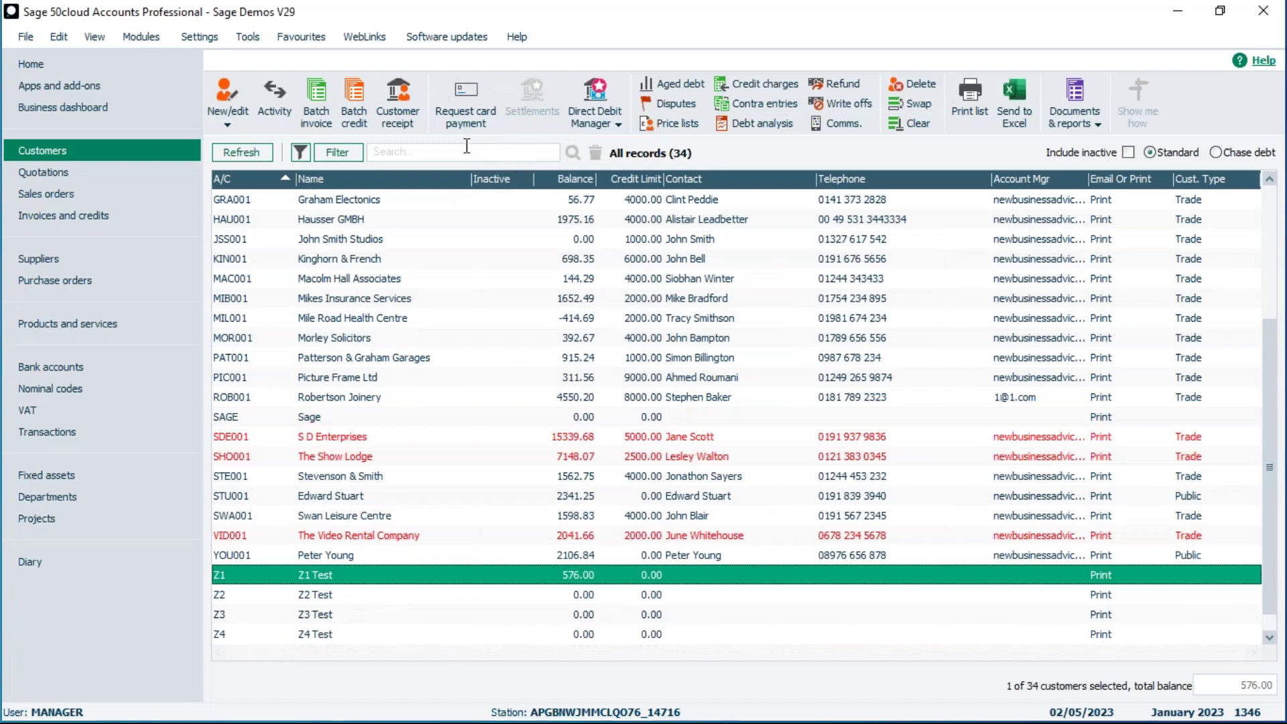
left_click(401, 95)
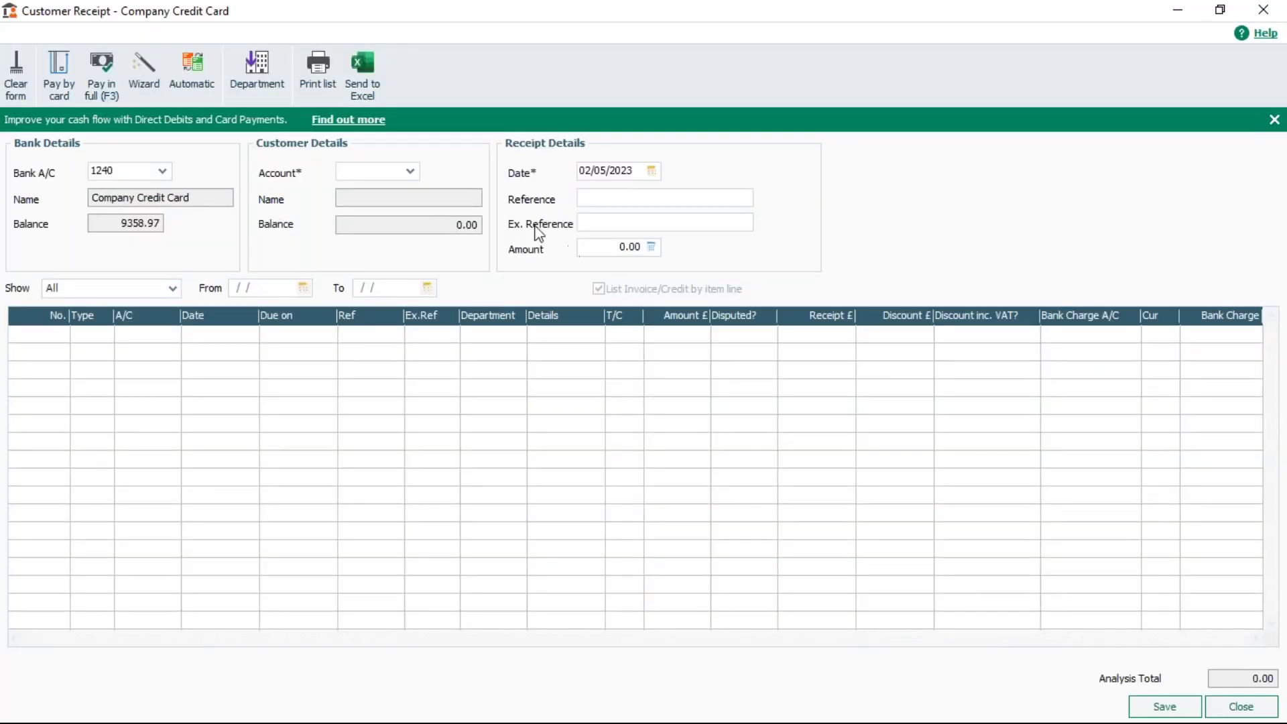
left_click(410, 171)
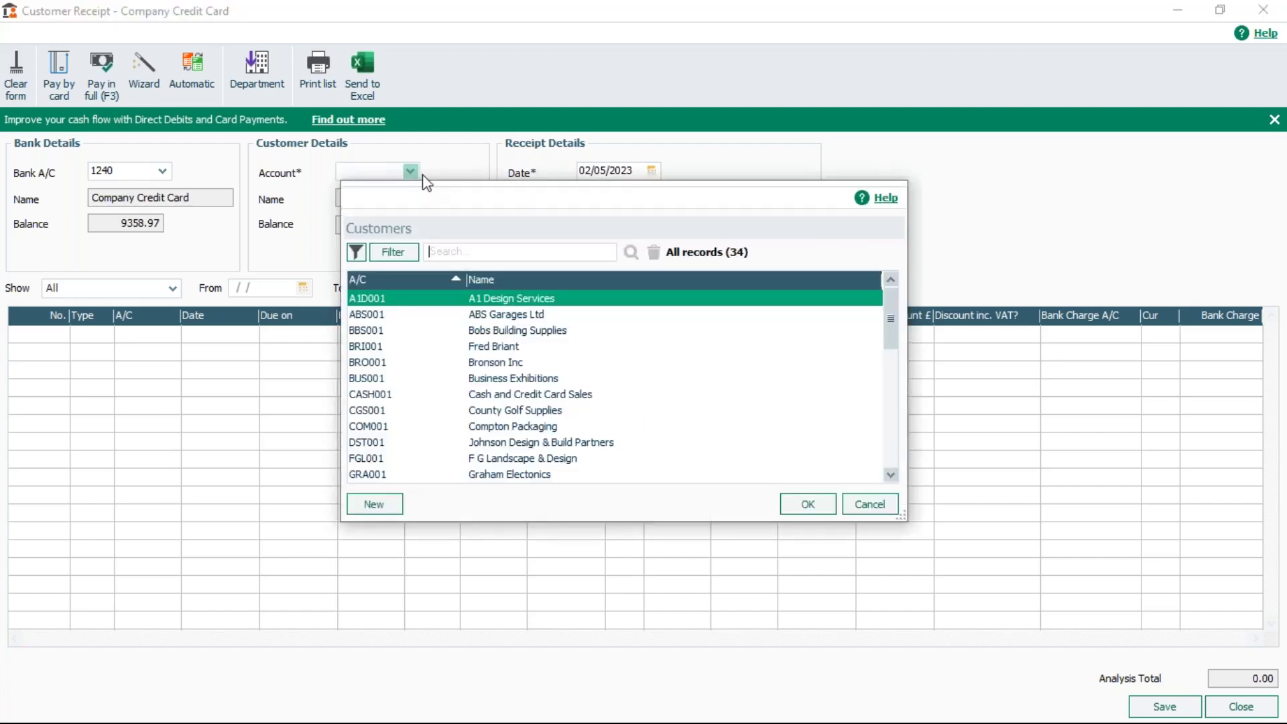
type("z")
left_click(631, 252)
left_click(410, 331)
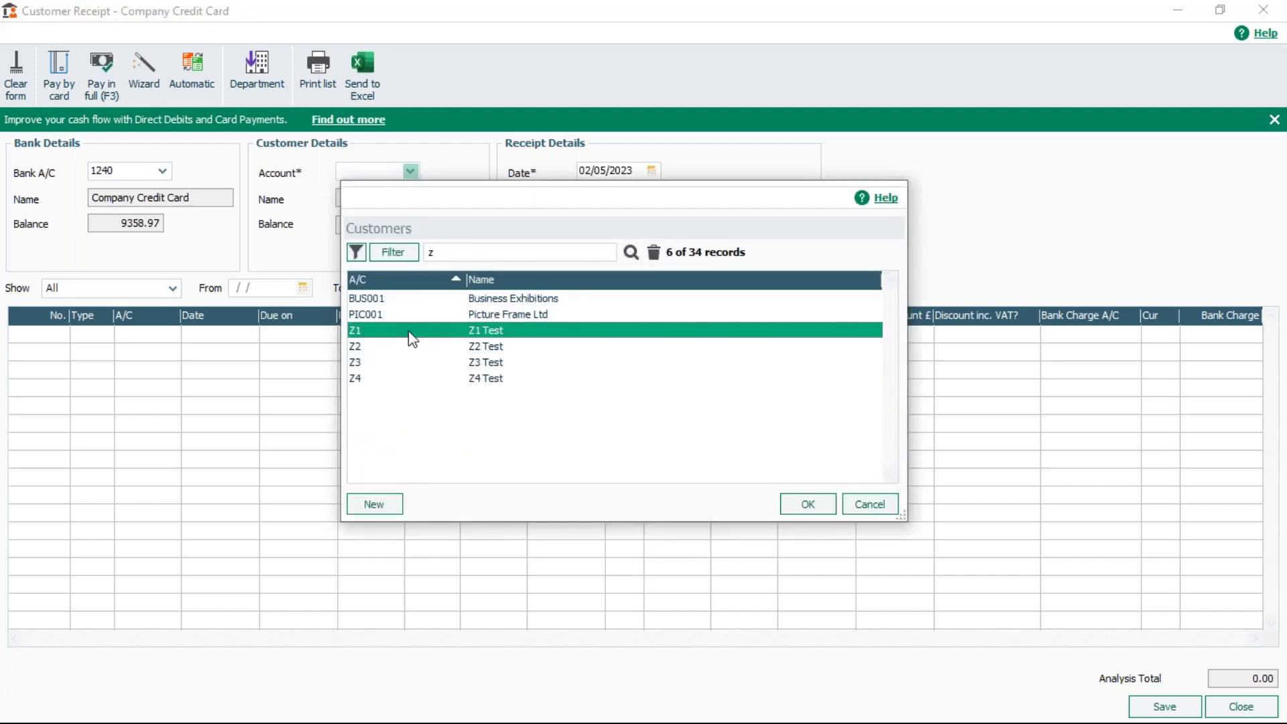
left_click(809, 503)
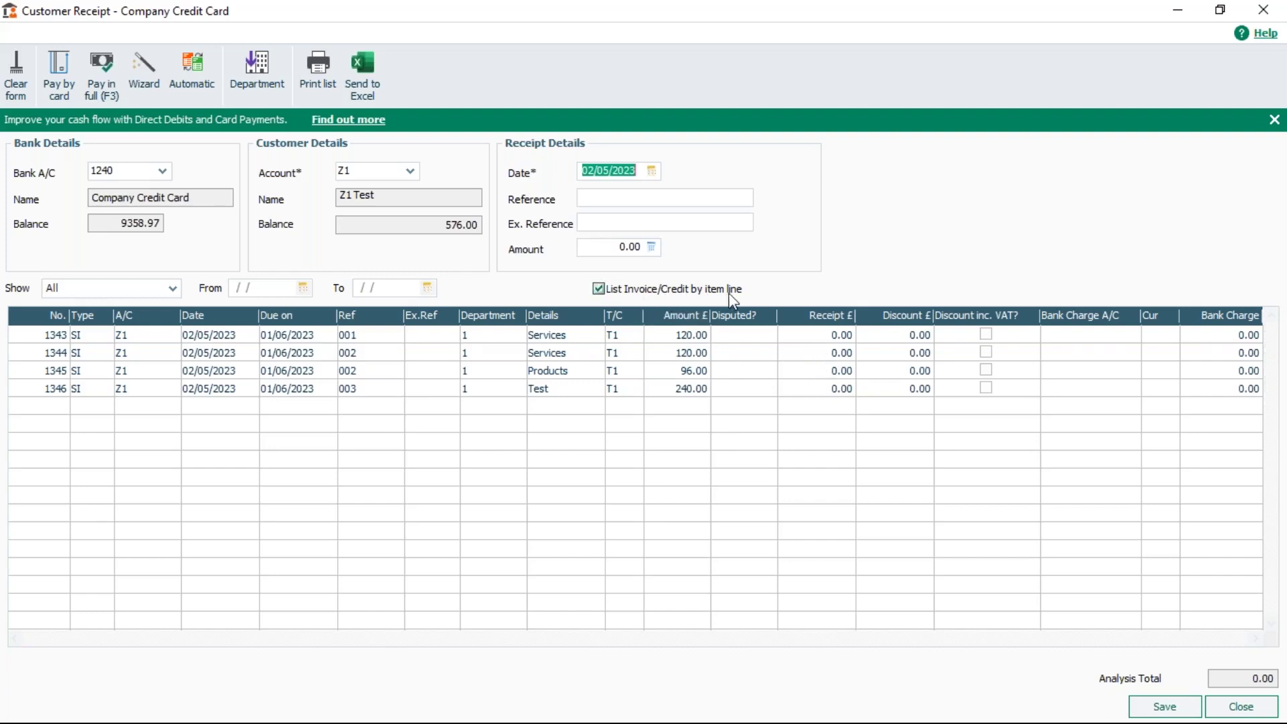
Turn off listing of invoices and credits by item line, and close the customer receipt without saving
left_click(597, 289)
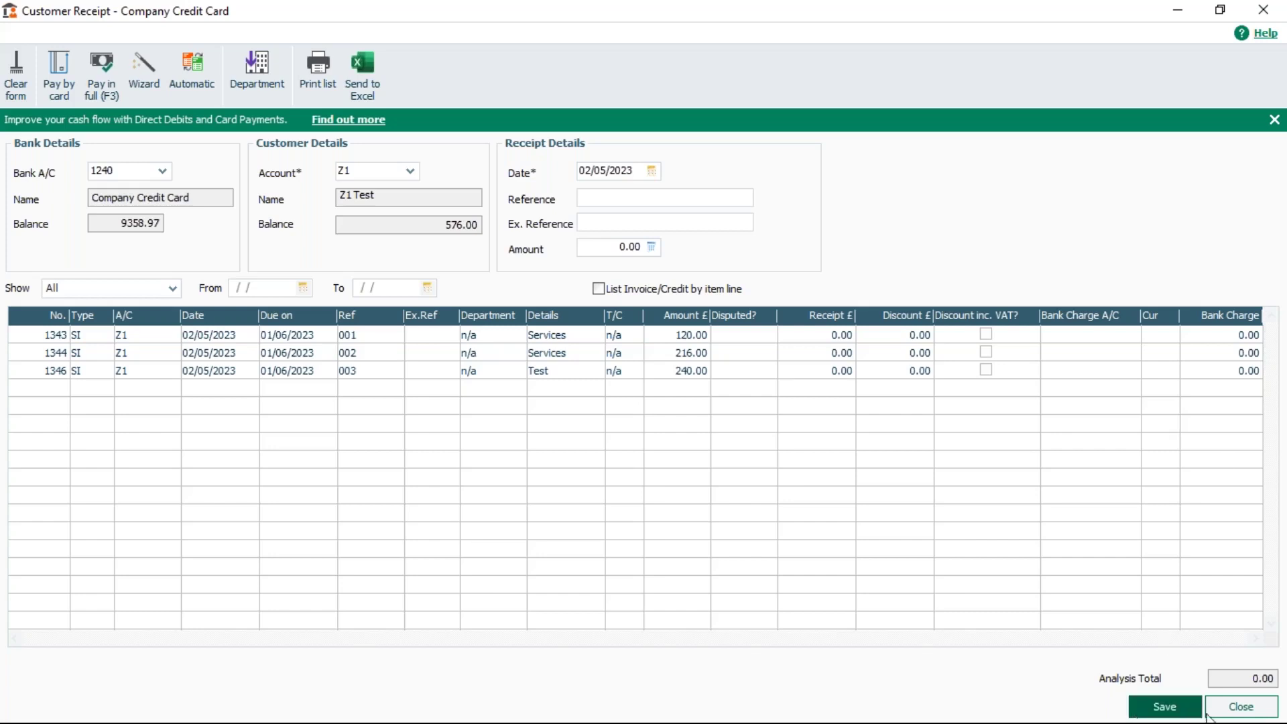
left_click(1241, 707)
left_click(670, 414)
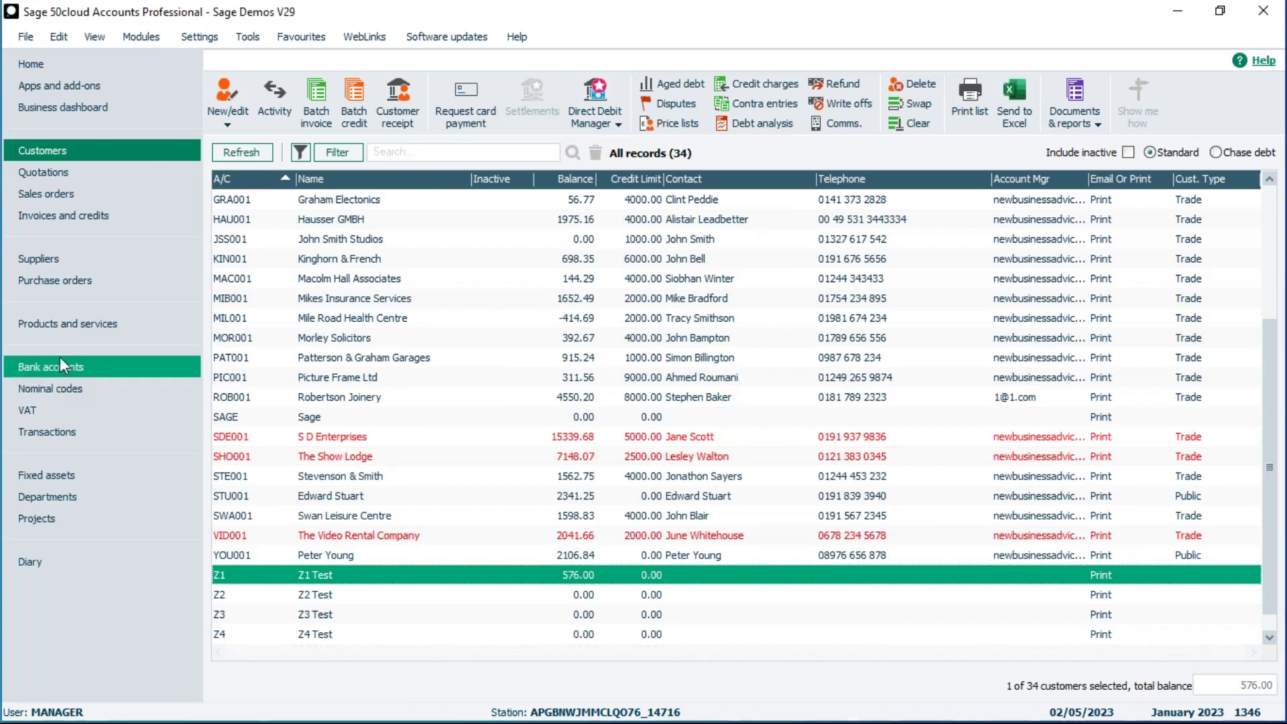
Open the suppliers list and switch its record filter on and off again
left_click(43, 257)
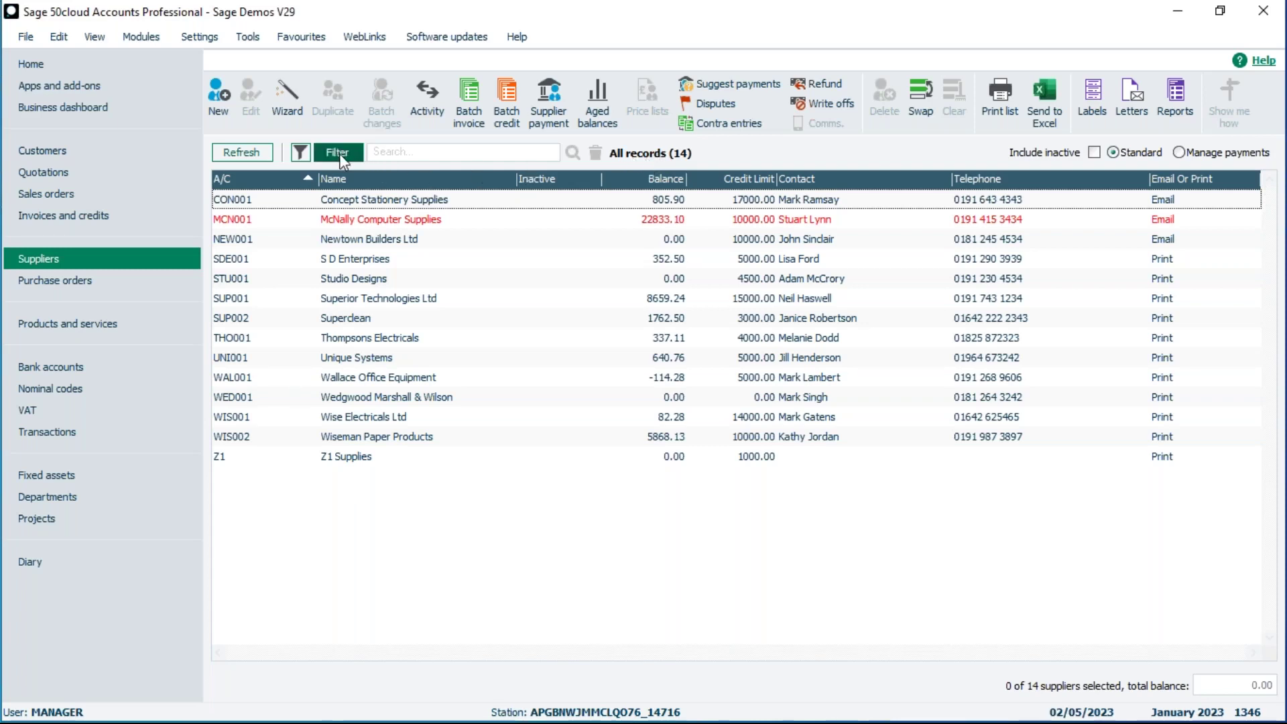
left_click(301, 155)
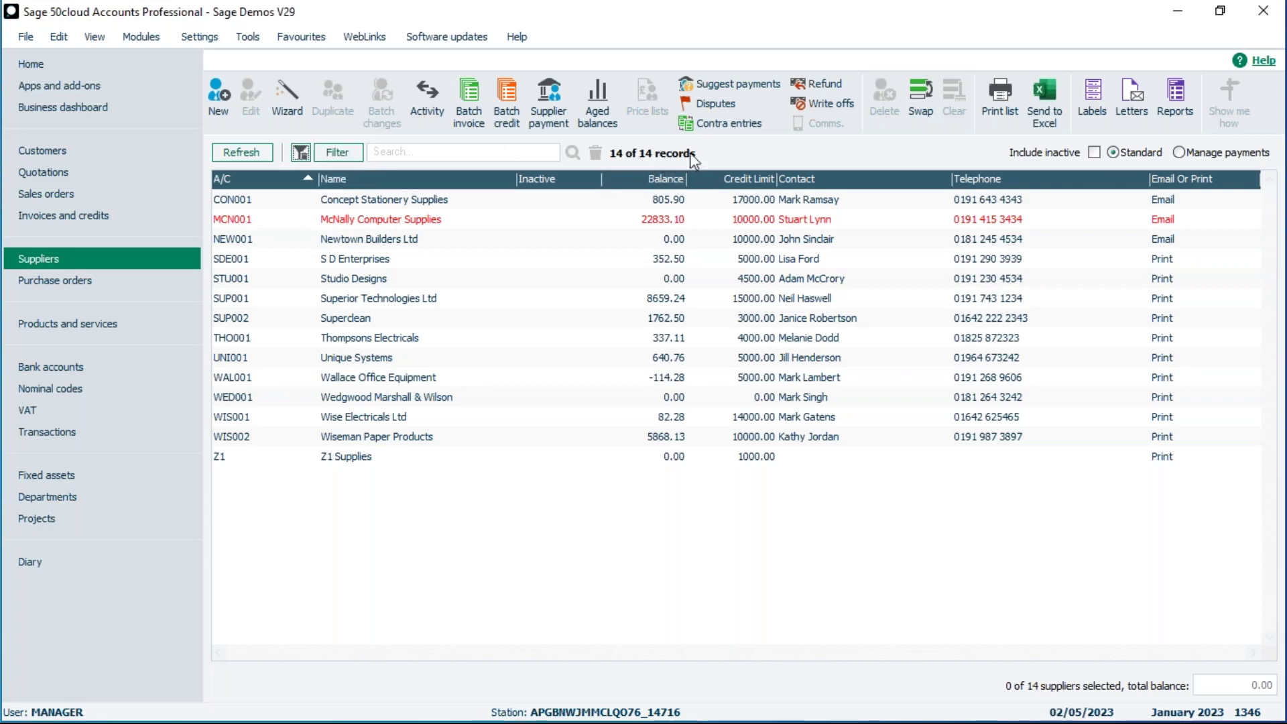
left_click(300, 154)
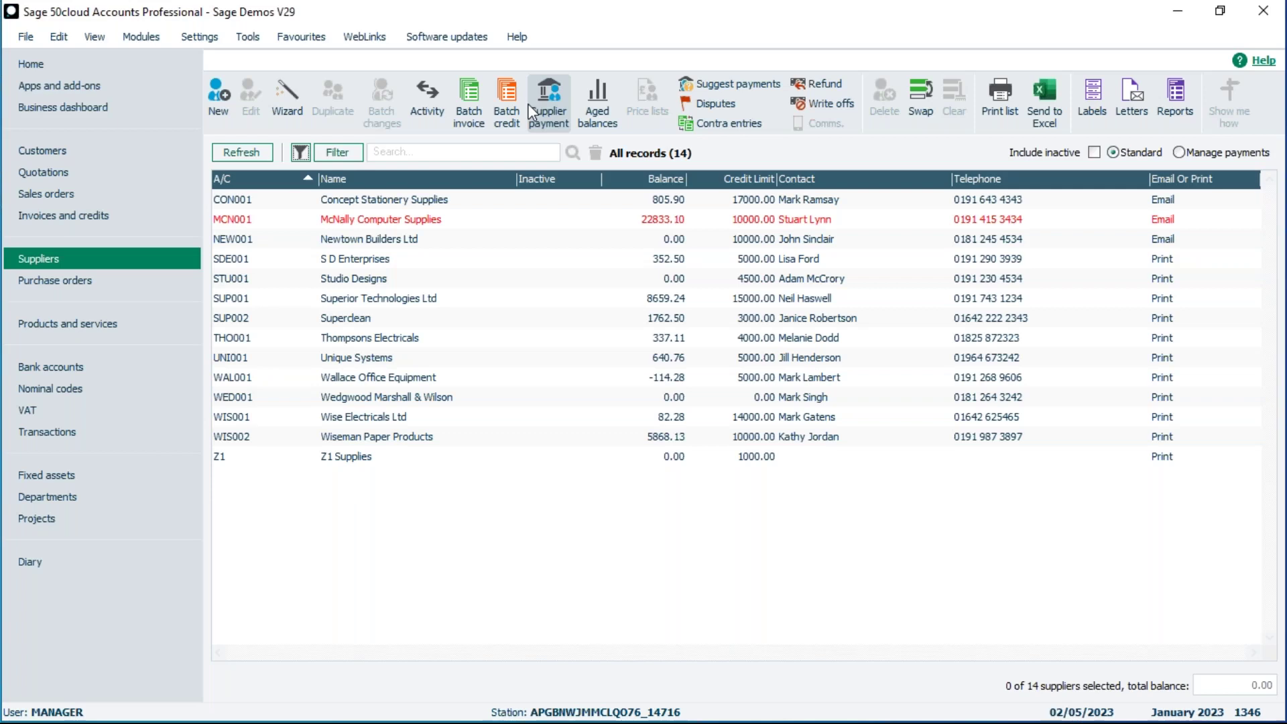
left_click(36, 152)
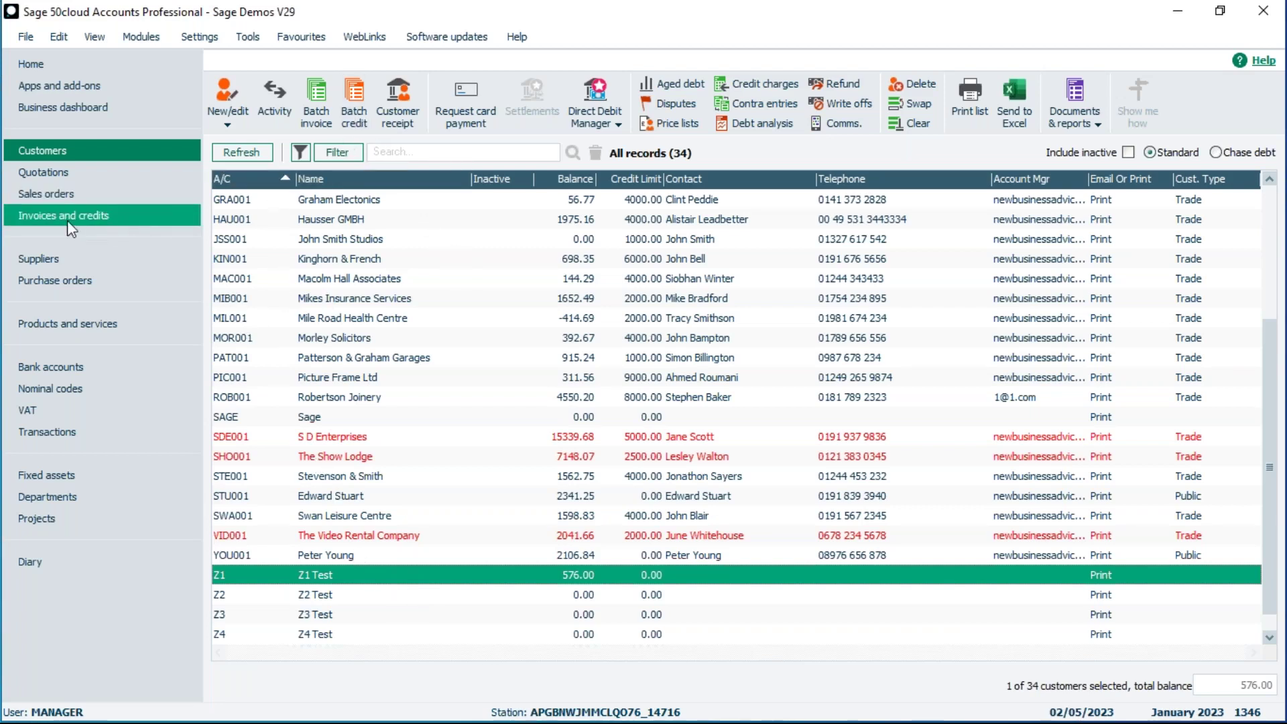
left_click(48, 216)
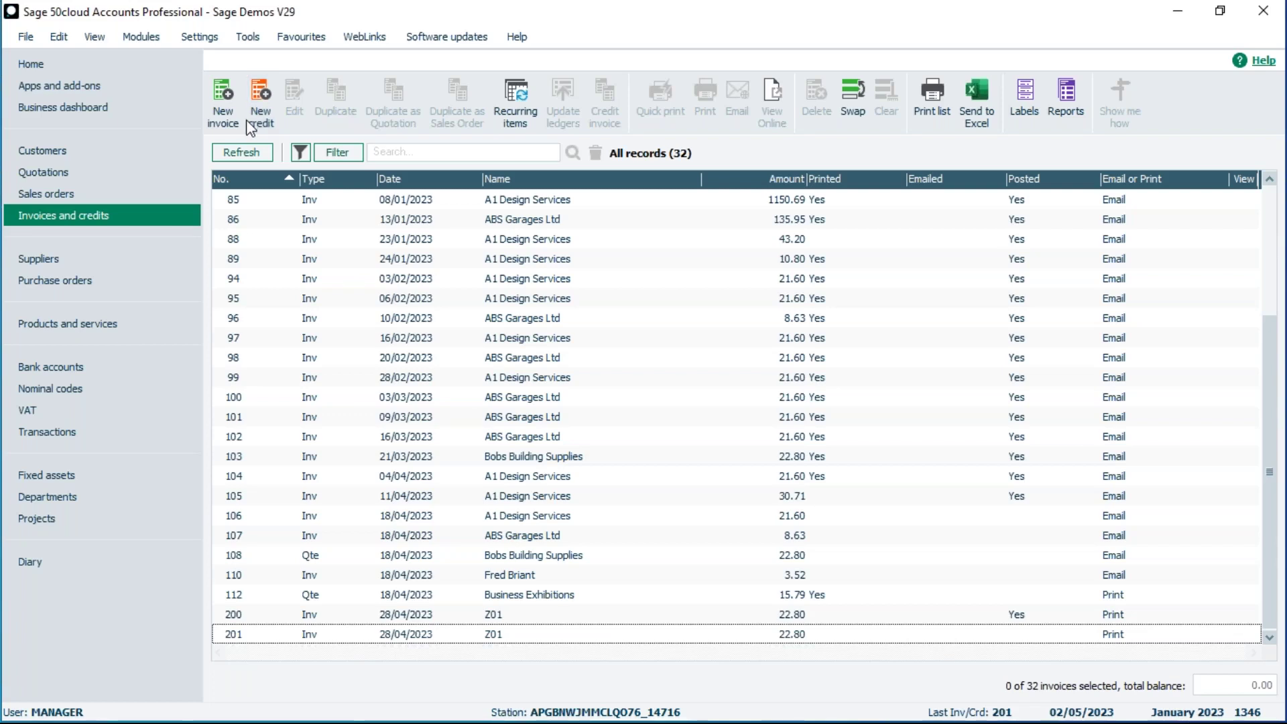
left_click(48, 264)
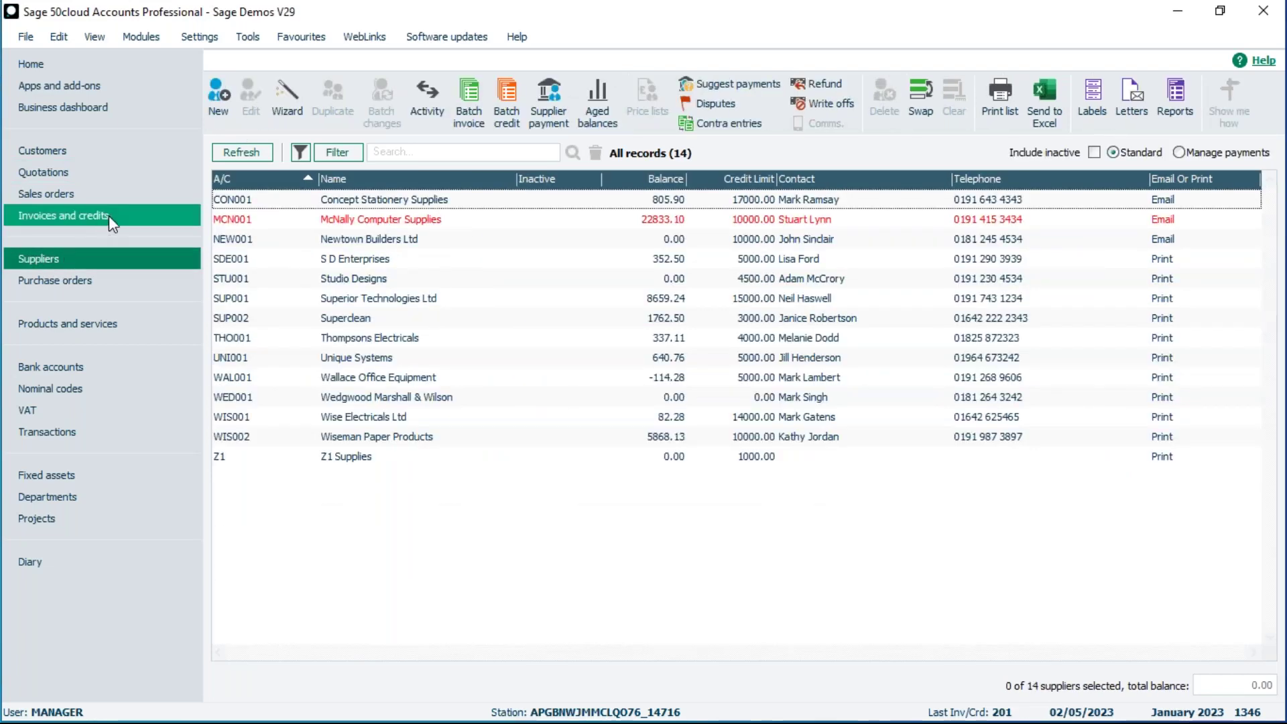
left_click(57, 151)
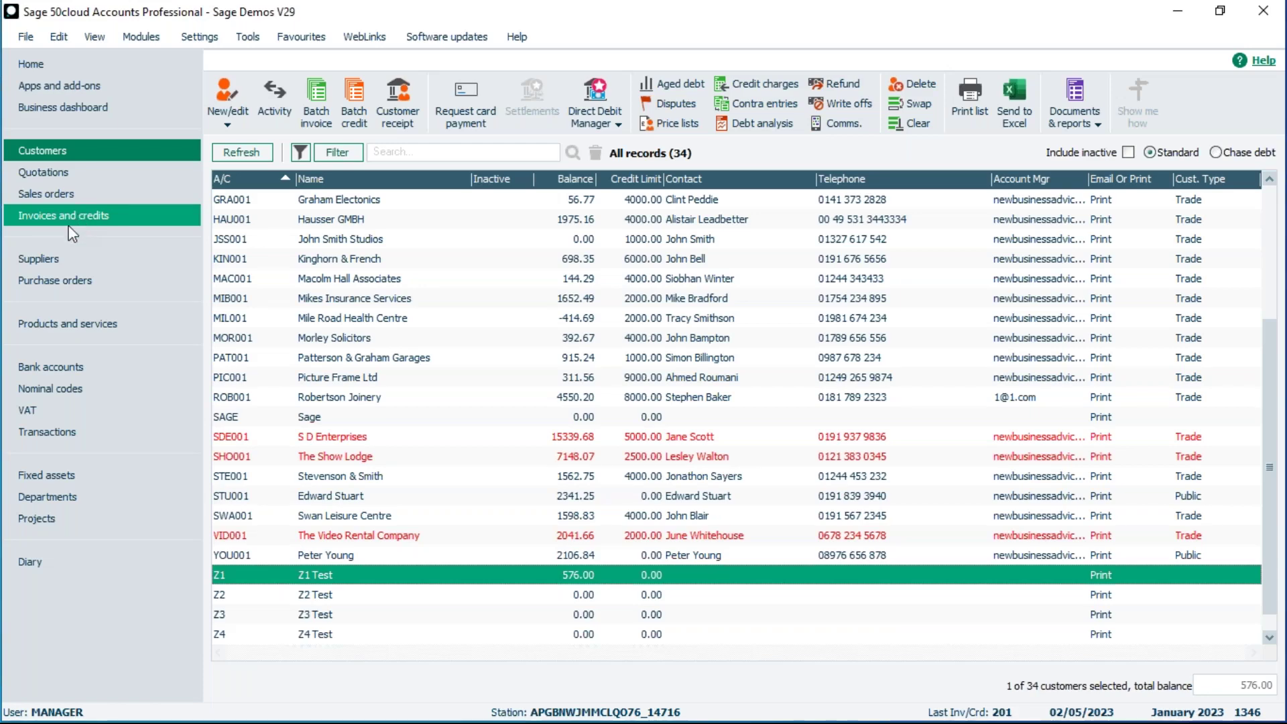
Open a new batch supplier invoice from the suppliers list and restore its grid to the default columns
left_click(48, 260)
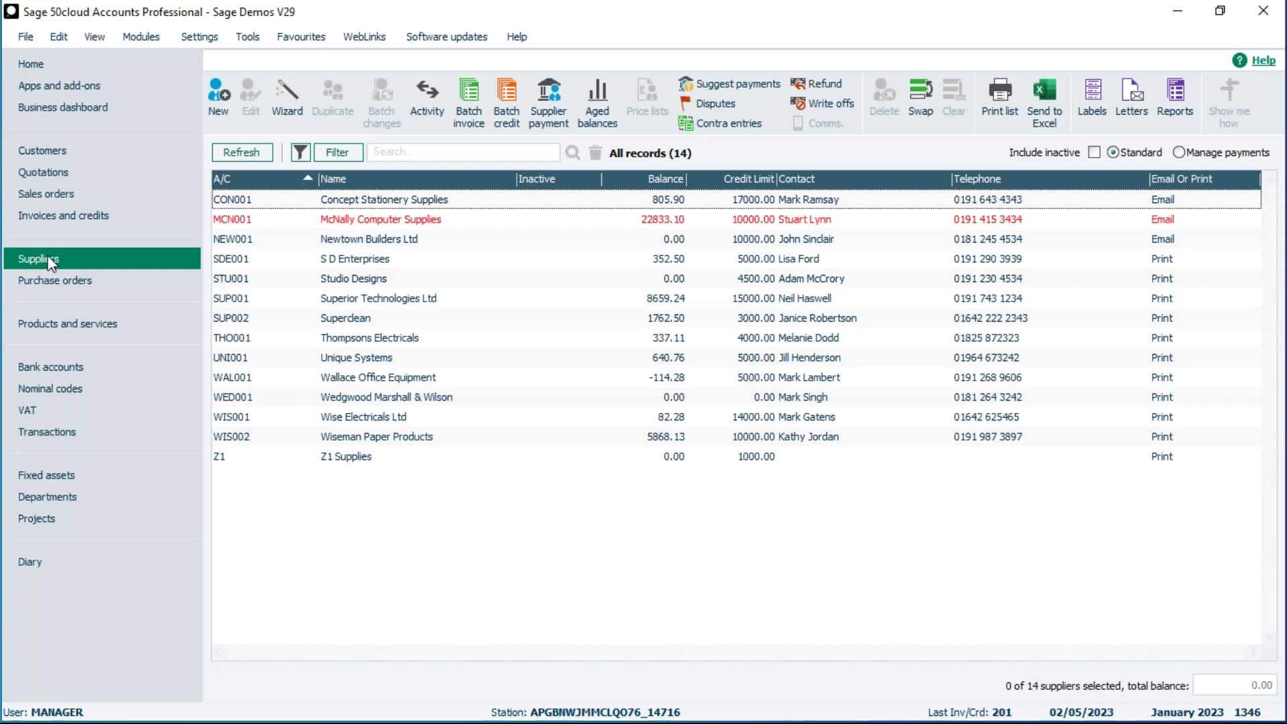
left_click(469, 114)
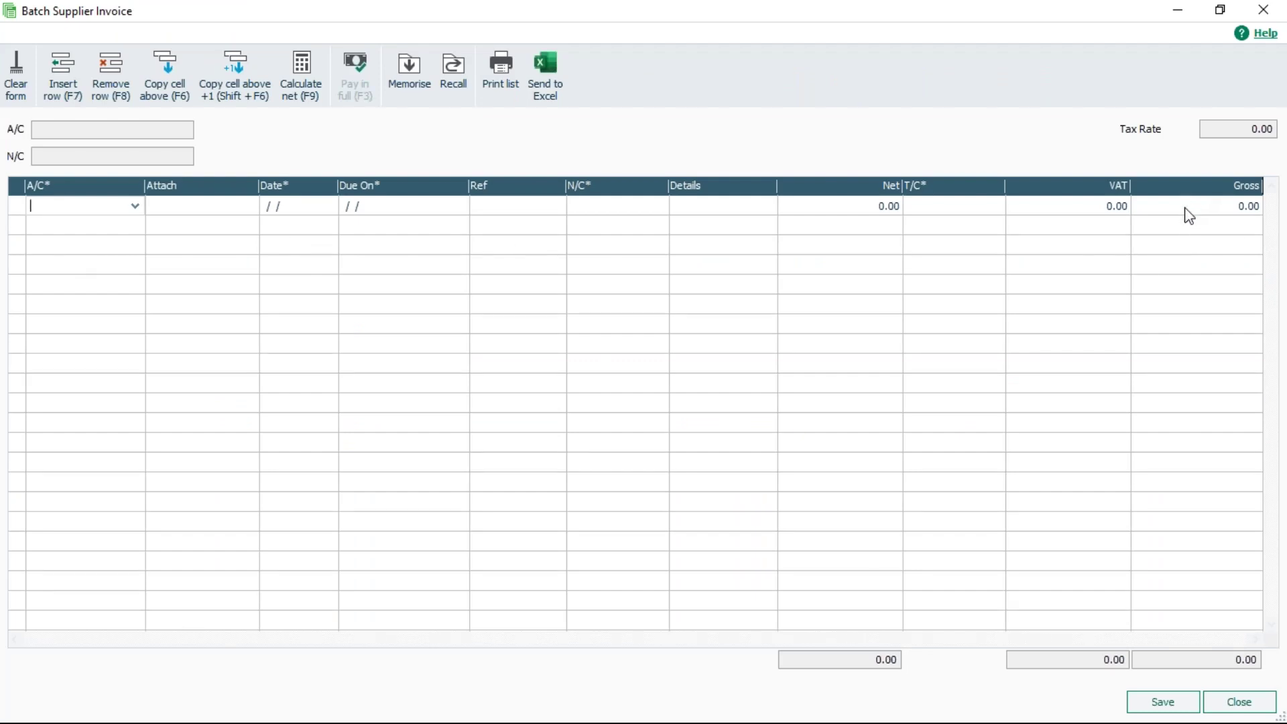
right_click(1174, 188)
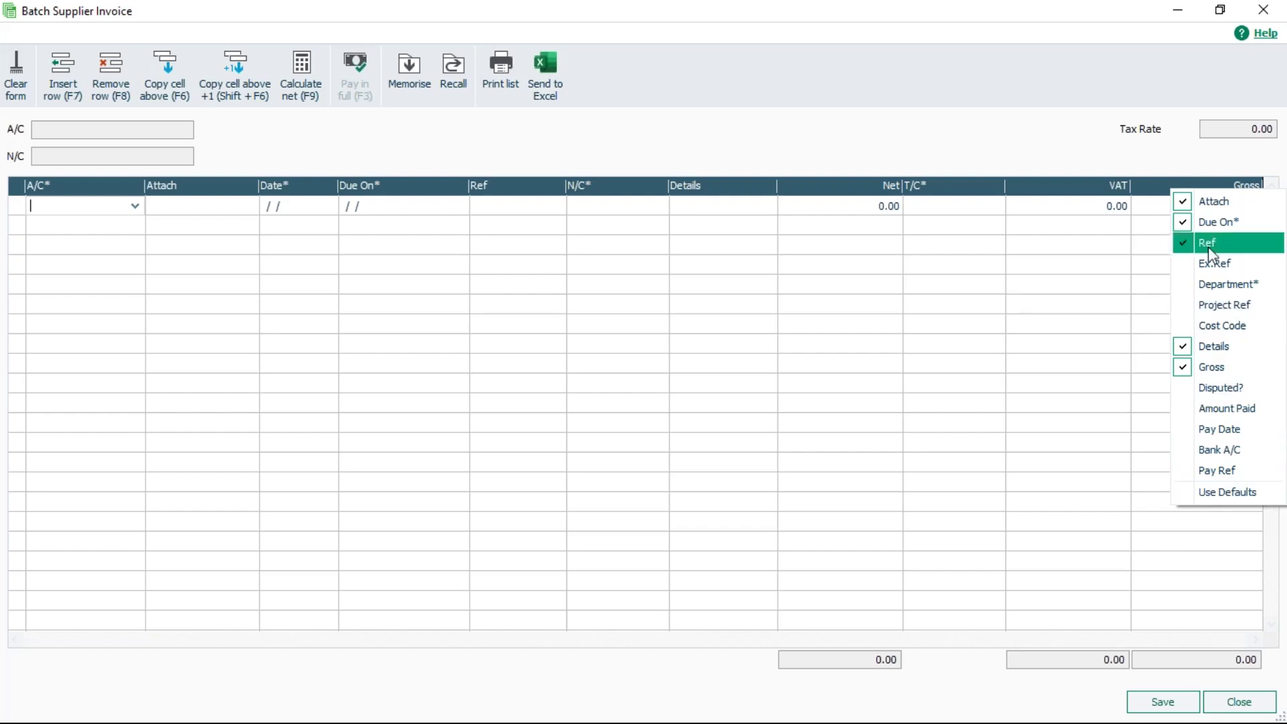
left_click(1212, 492)
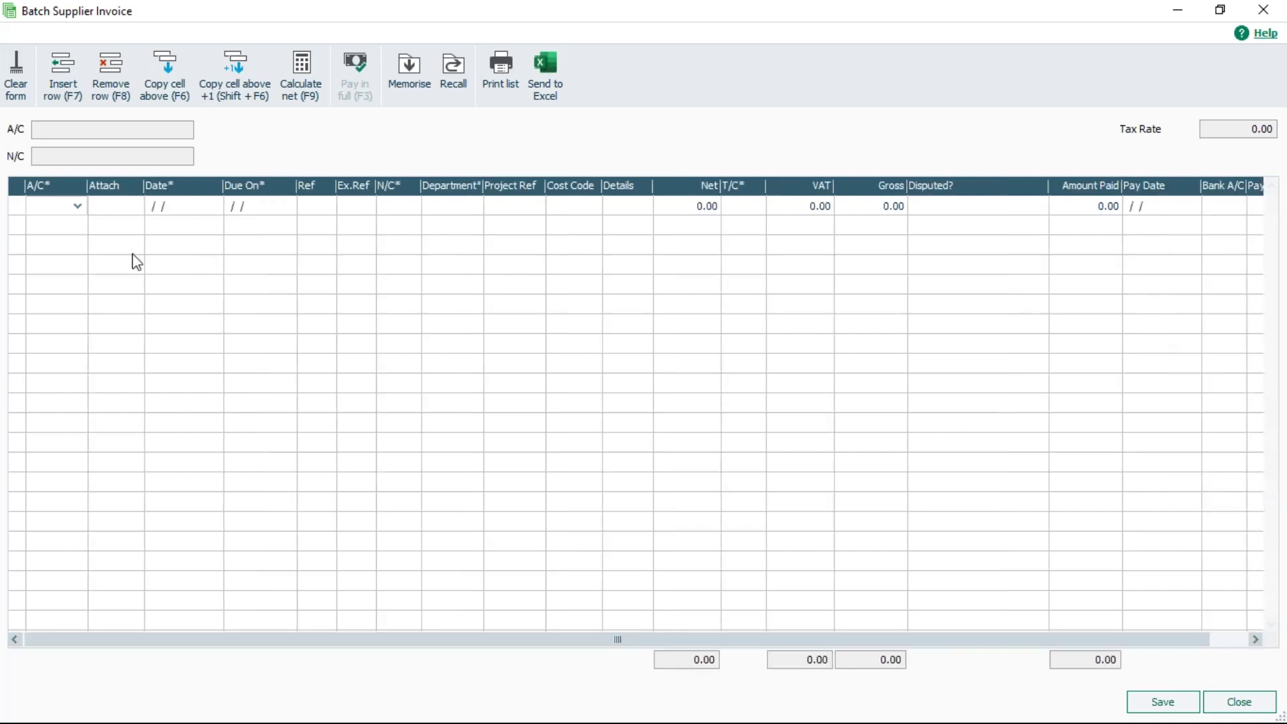